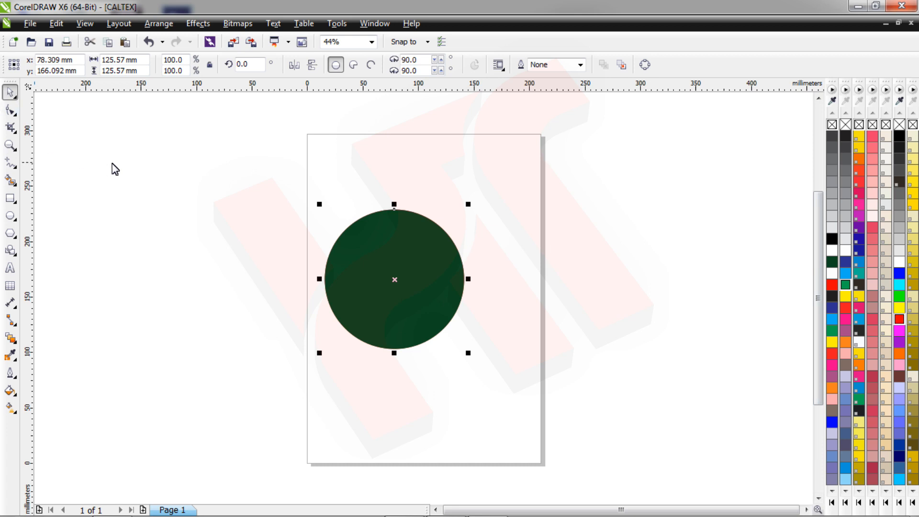
# - Draw a five-pointed star about 110 mm wide and 104 mm high over the green circle
pyautogui.click(405, 296)
pyautogui.click(199, 285)
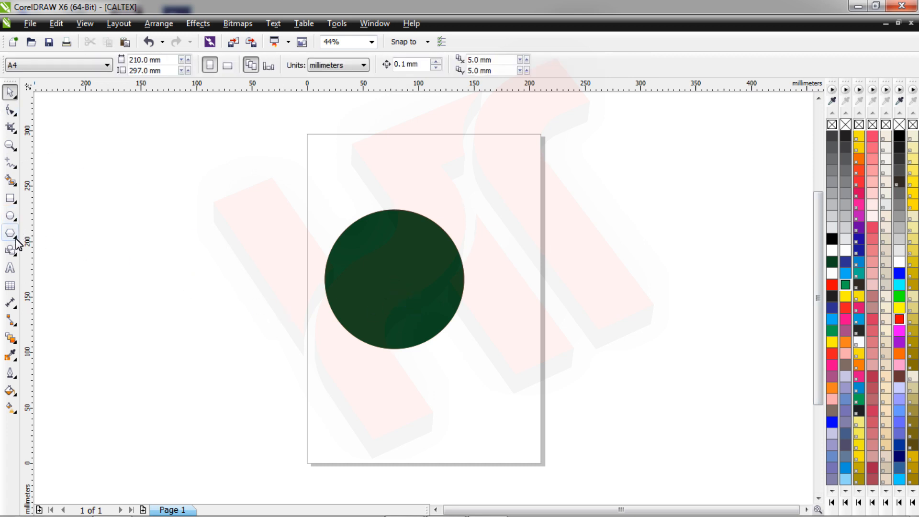
pyautogui.click(17, 240)
pyautogui.click(40, 255)
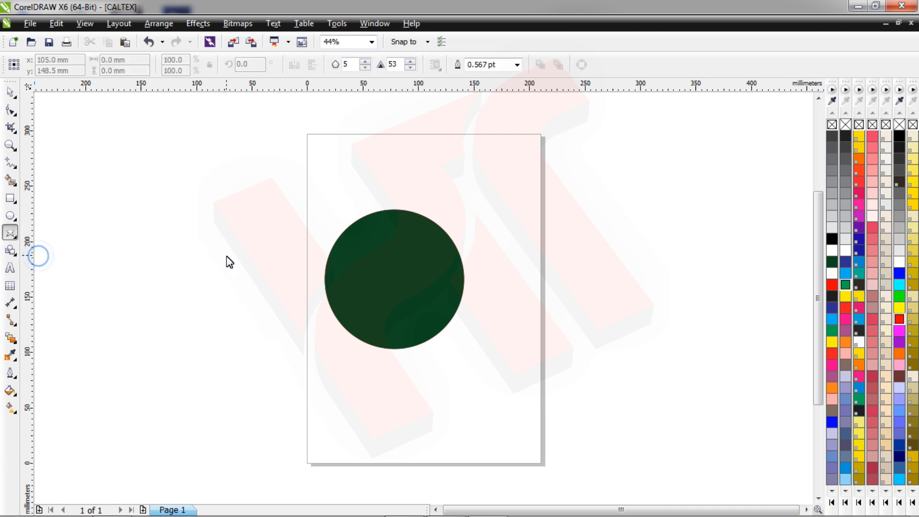
pyautogui.moveTo(353, 228); pyautogui.dragTo(477, 362)
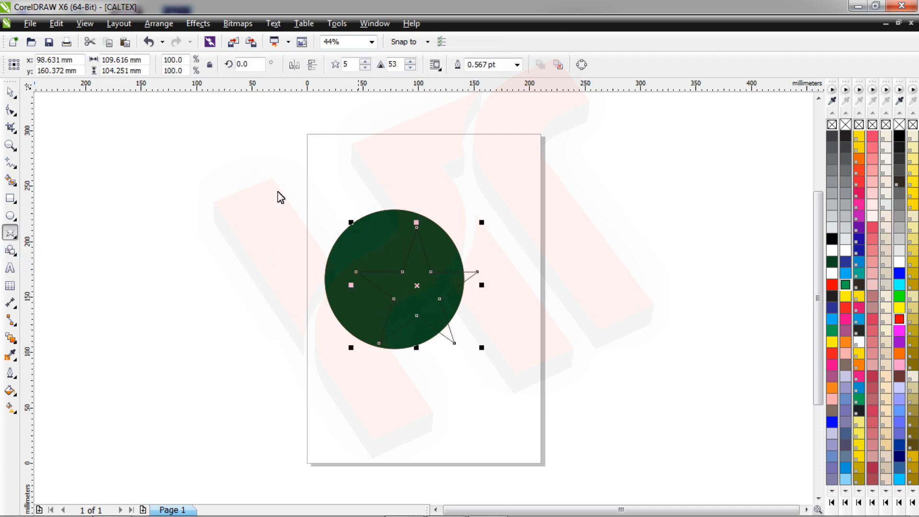
# - Fill the star with white and remove its outline
pyautogui.click(11, 93)
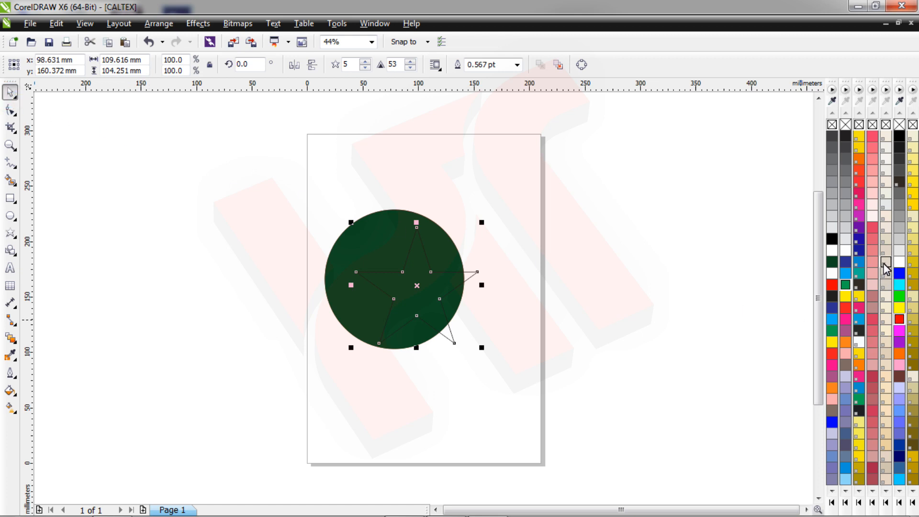
pyautogui.click(899, 262)
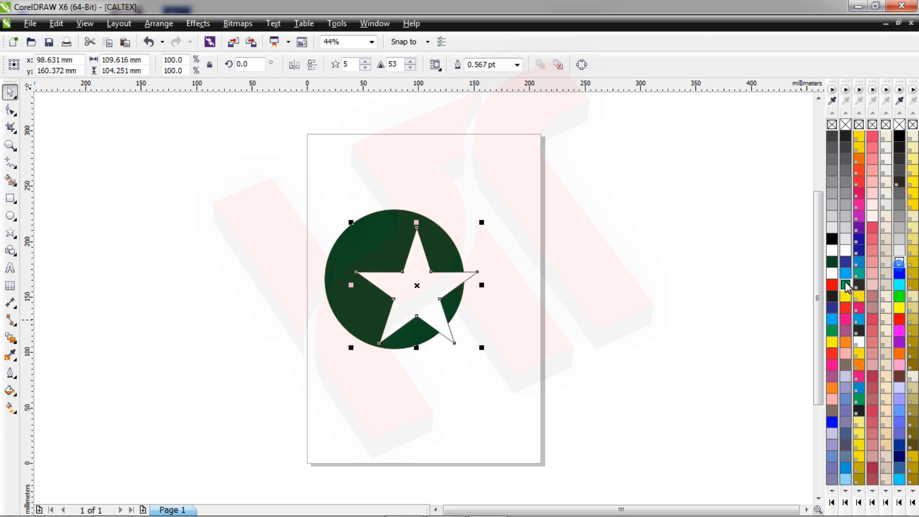
pyautogui.click(7, 379)
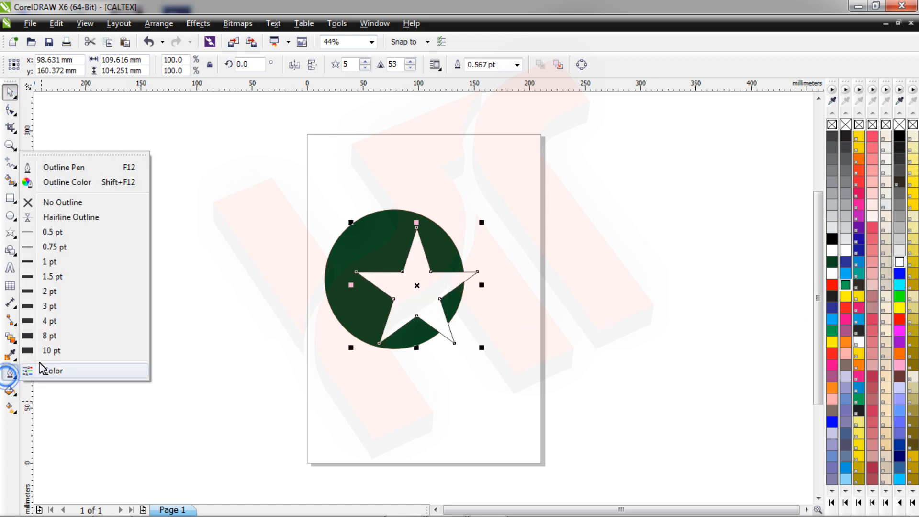
pyautogui.click(82, 203)
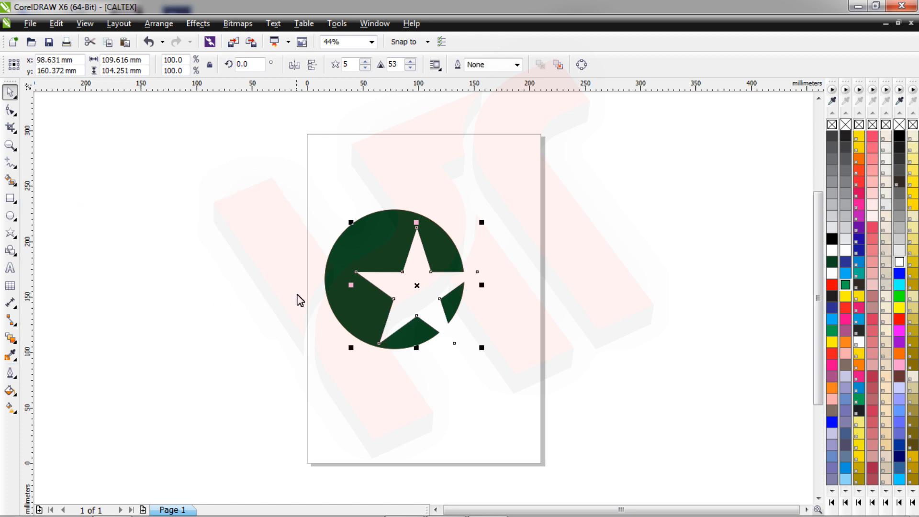
pyautogui.click(197, 289)
# - Move the star inside the green circle and enlarge it to about 120 × 114 mm
pyautogui.moveTo(422, 290); pyautogui.dragTo(402, 285)
pyautogui.scroll(2, 404, 289)
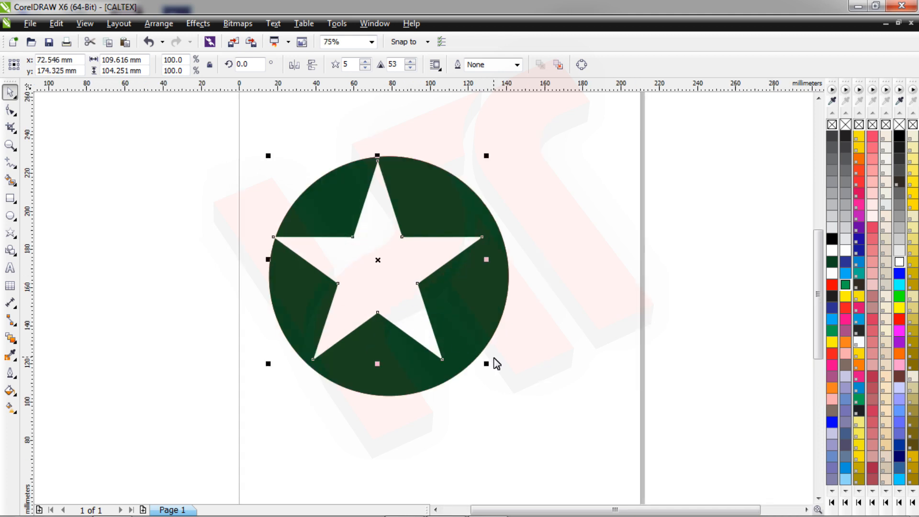
pyautogui.moveTo(487, 364)
pyautogui.mouseDown()
pyautogui.moveTo(510, 382)
pyautogui.moveTo(480, 357)
pyautogui.mouseUp()
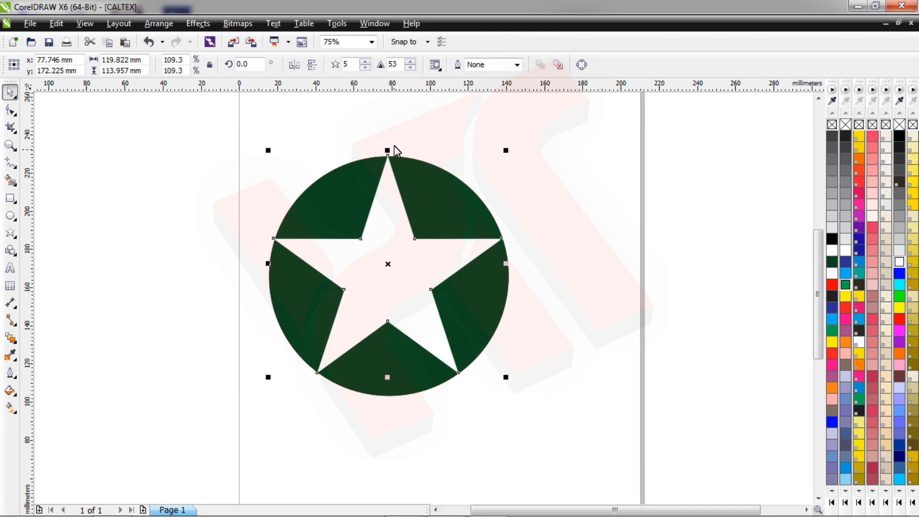
# - Shrink the star slightly to about 118 mm wide and 113 mm high so its points fit the circle's edge
pyautogui.scroll(5, 394, 152)
pyautogui.moveTo(363, 242); pyautogui.dragTo(364, 254)
pyautogui.scroll(-5, 428, 231)
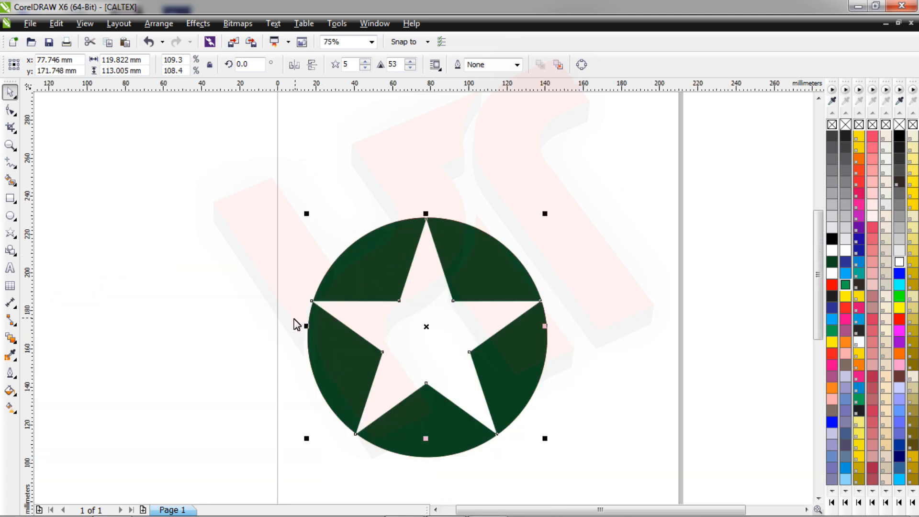
pyautogui.scroll(5, 296, 324)
pyautogui.moveTo(432, 391); pyautogui.dragTo(457, 385)
pyautogui.scroll(-6, 458, 386)
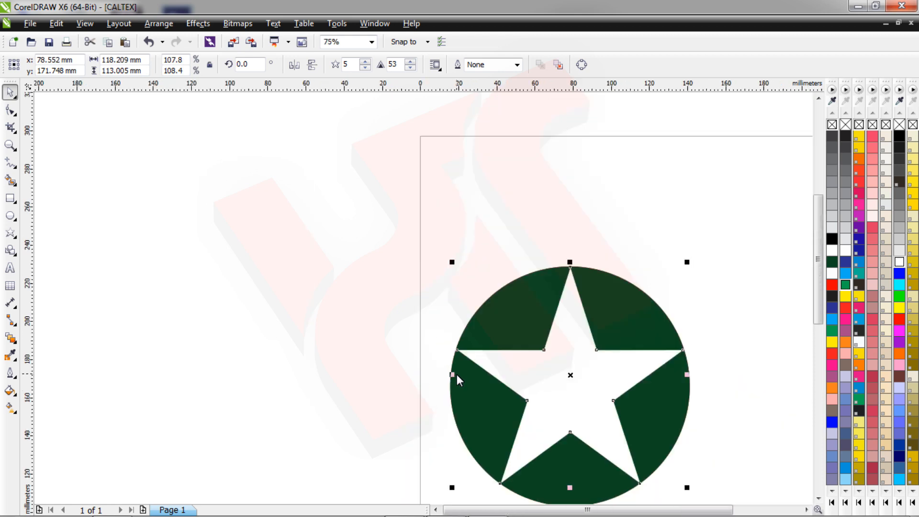
pyautogui.scroll(5, 554, 383)
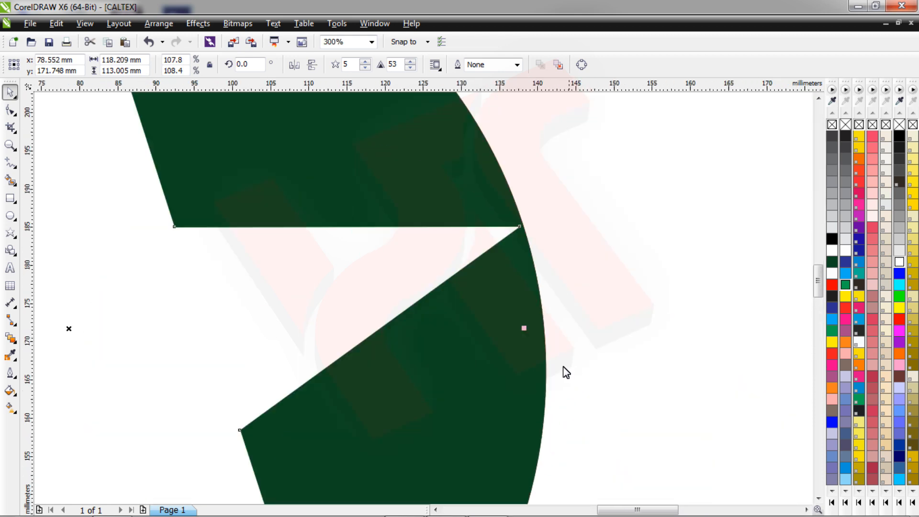
pyautogui.scroll(1, 533, 326)
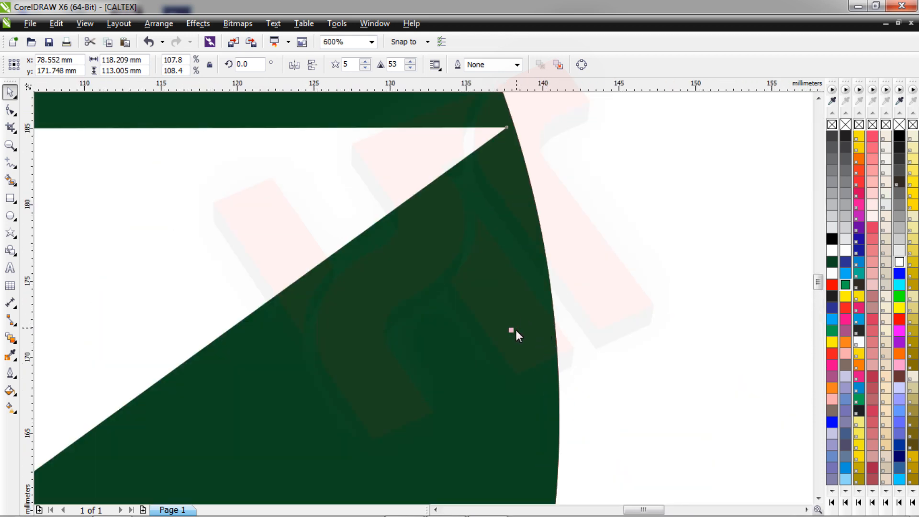
pyautogui.moveTo(512, 329)
pyautogui.mouseDown()
pyautogui.moveTo(505, 334)
pyautogui.moveTo(513, 328)
pyautogui.mouseUp()
pyautogui.scroll(-2, 513, 329)
pyautogui.scroll(-2, 340, 481)
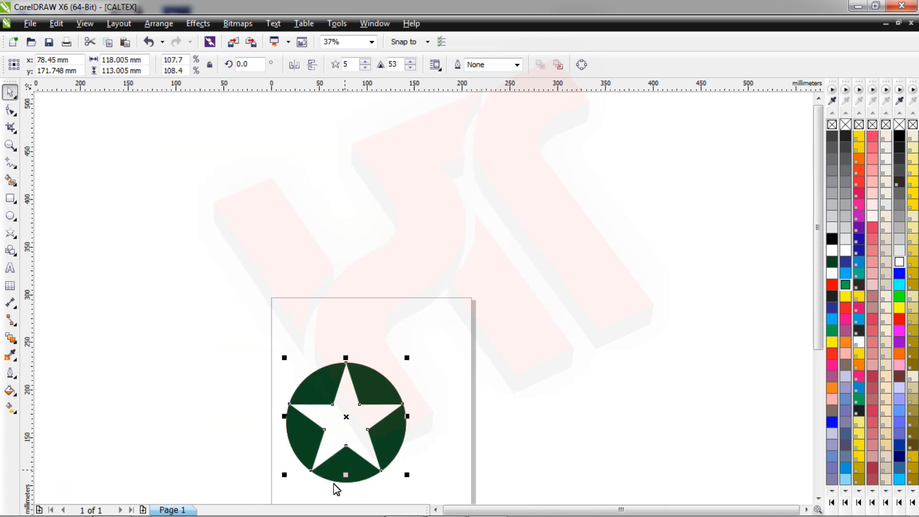
# - Reduce the star's height from its lower side to about 112 mm
pyautogui.scroll(3, 335, 486)
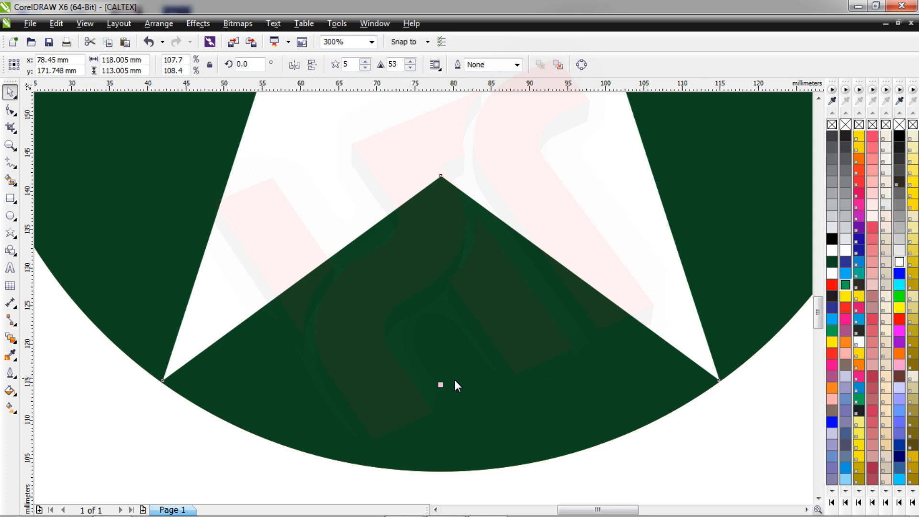
pyautogui.click(438, 389)
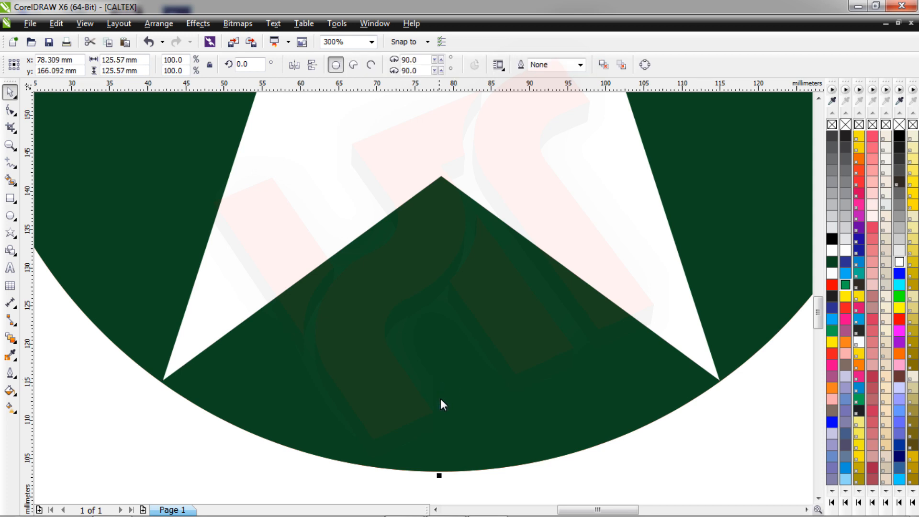
pyautogui.click(440, 383)
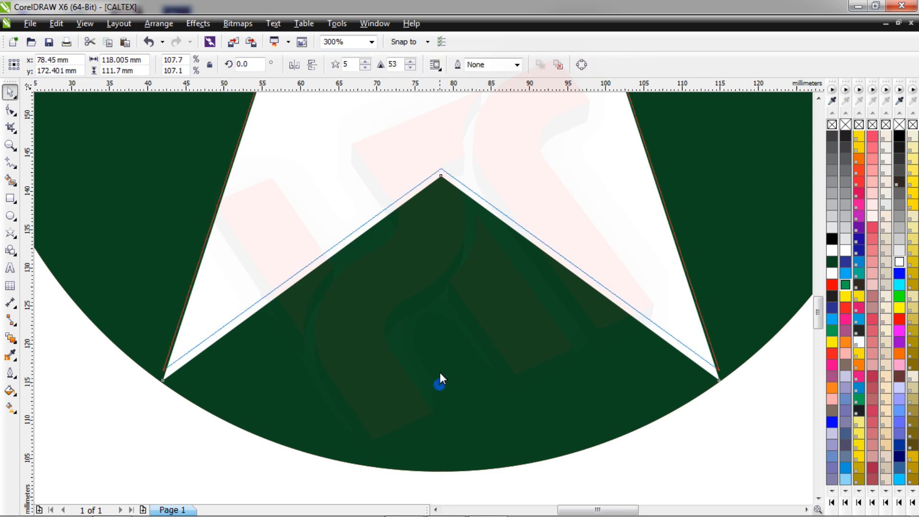
pyautogui.moveTo(441, 377); pyautogui.dragTo(440, 377)
pyautogui.scroll(-5, 440, 377)
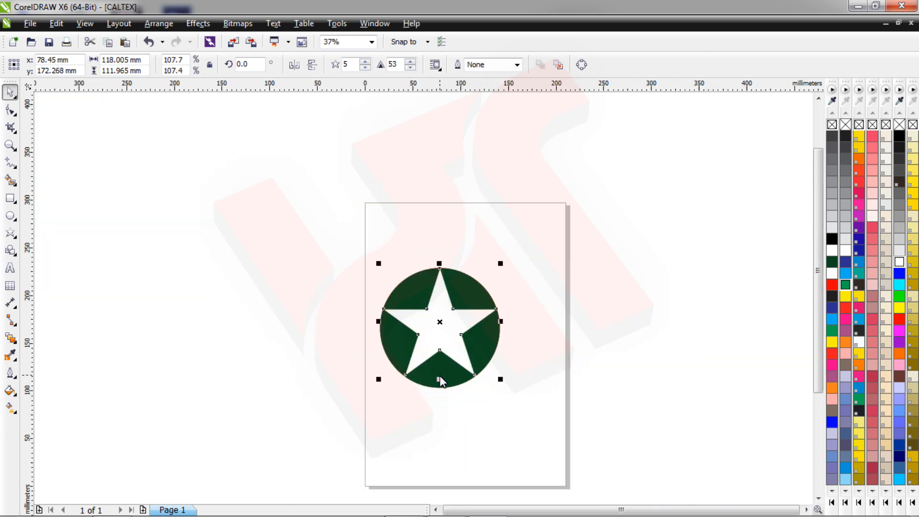
# - Reshape the green circle into a pie wedge from 90° to about 234°, ending at the star's lower-left point
pyautogui.click(299, 325)
pyautogui.click(420, 294)
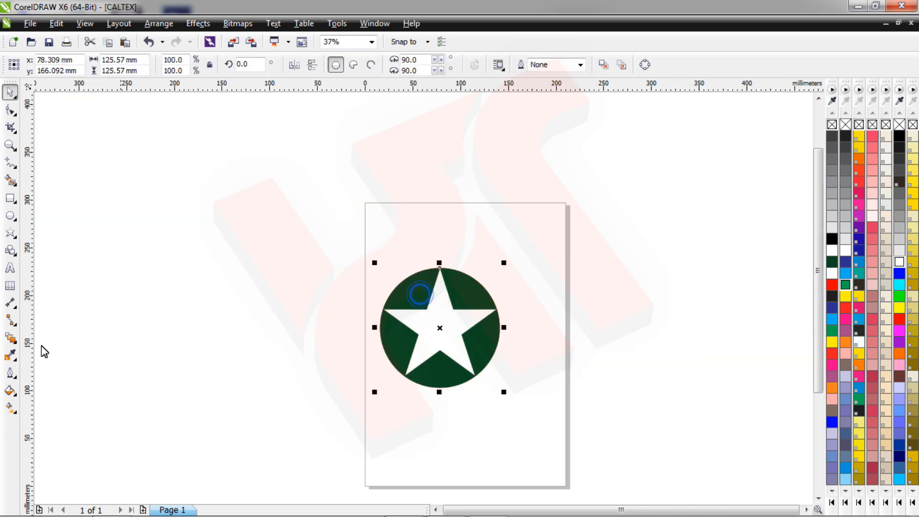
pyautogui.click(10, 110)
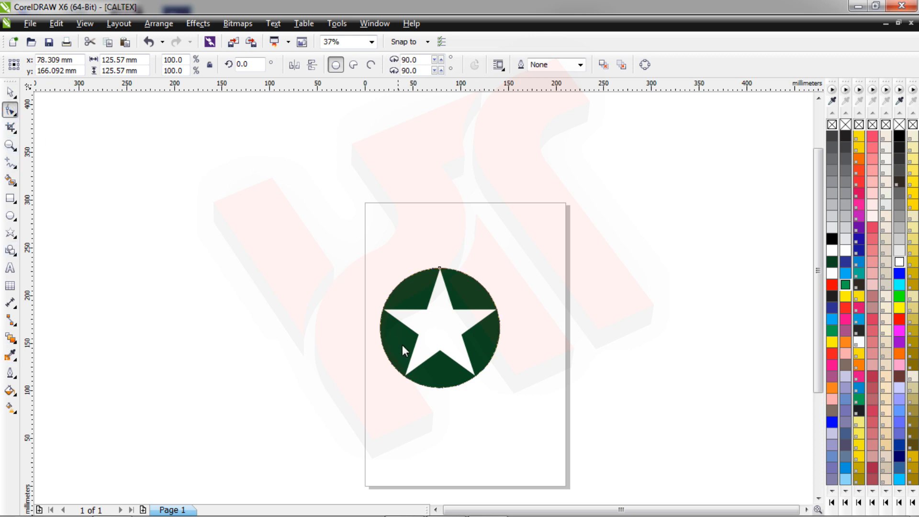
pyautogui.scroll(2, 406, 344)
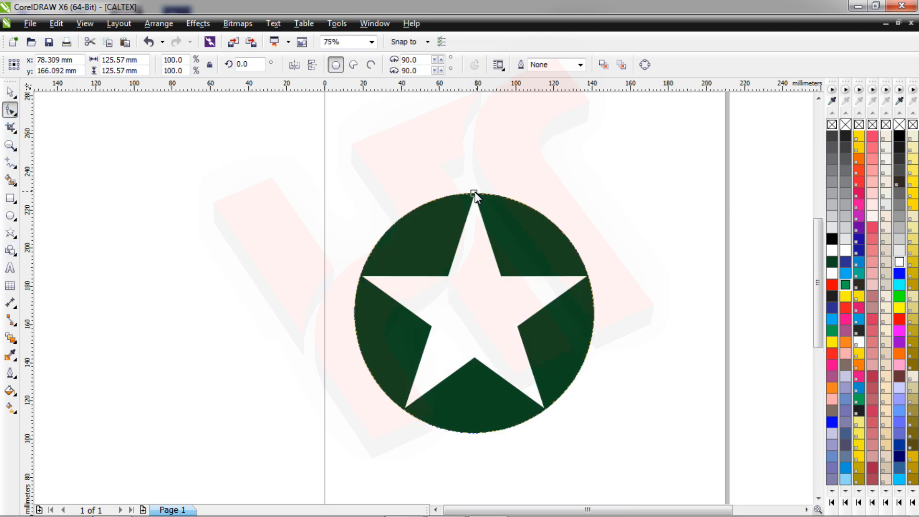
pyautogui.moveTo(473, 193); pyautogui.dragTo(409, 381)
pyautogui.scroll(5, 407, 414)
pyautogui.scroll(-7, 410, 381)
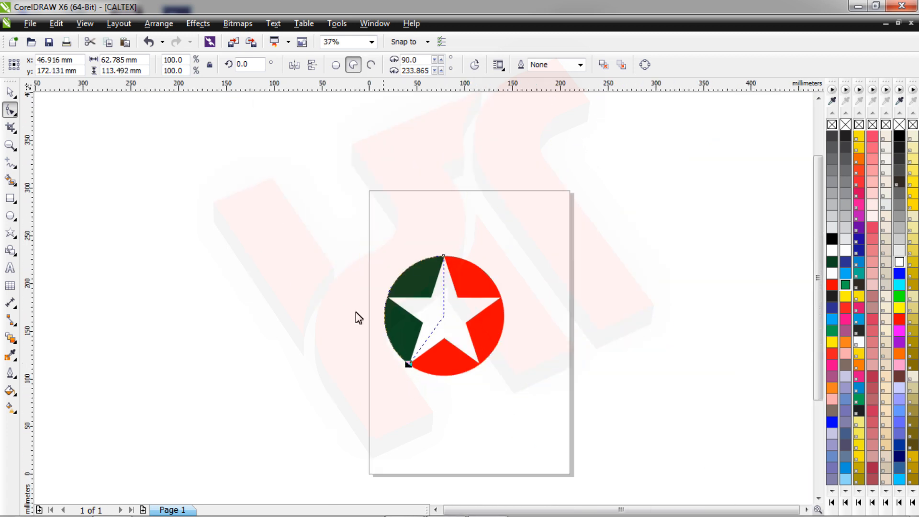
pyautogui.click(10, 92)
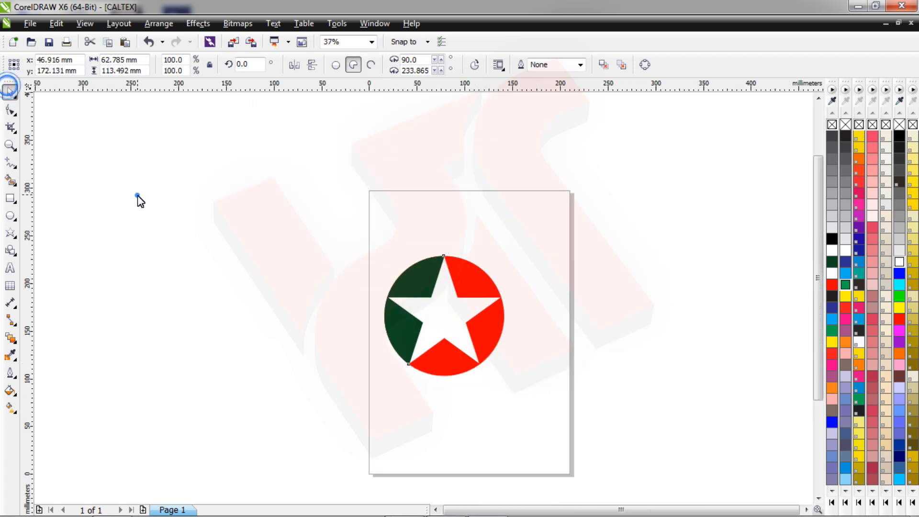
pyautogui.click(138, 197)
# - Give the red circle an 8 pt outline
pyautogui.click(488, 351)
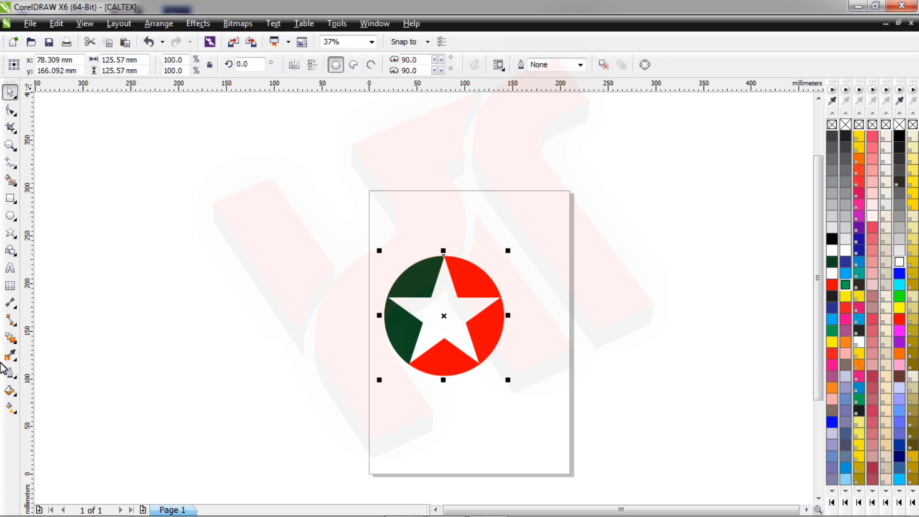
pyautogui.click(10, 376)
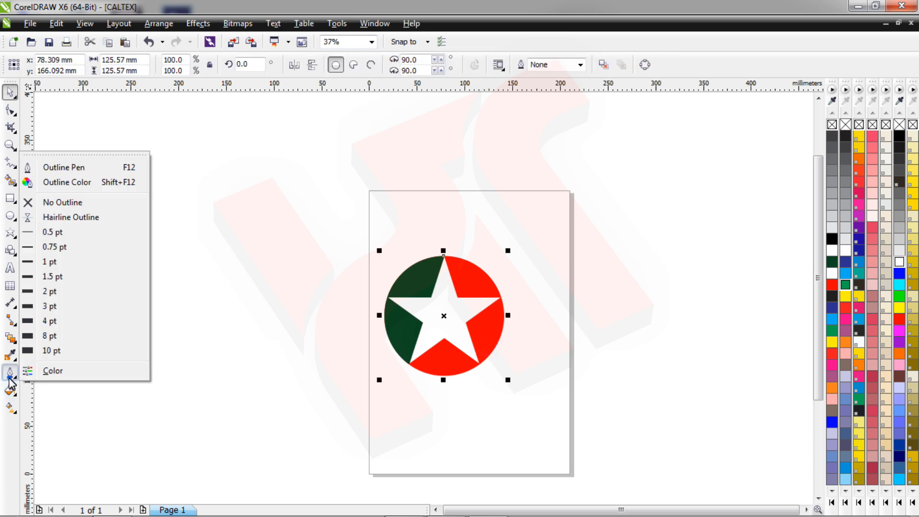
pyautogui.click(54, 334)
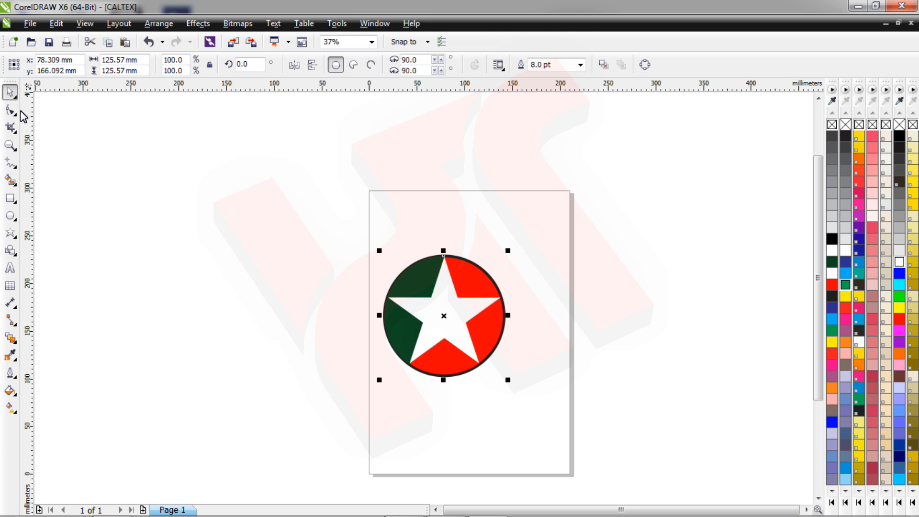
pyautogui.click(140, 190)
# - Convert the green wedge to curves and delete the node midway along its outer arc
pyautogui.scroll(4, 405, 341)
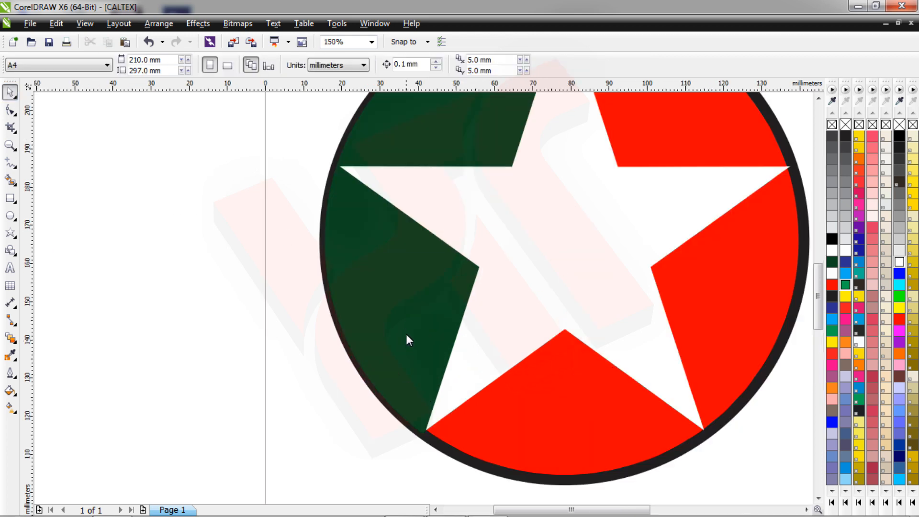
pyautogui.scroll(-2, 406, 332)
pyautogui.scroll(4, 412, 348)
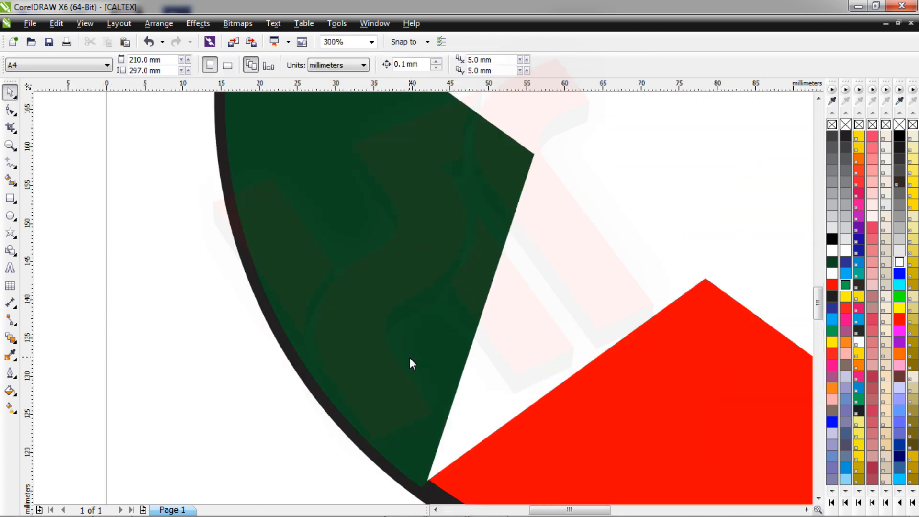
pyautogui.click(410, 358)
pyautogui.click(10, 110)
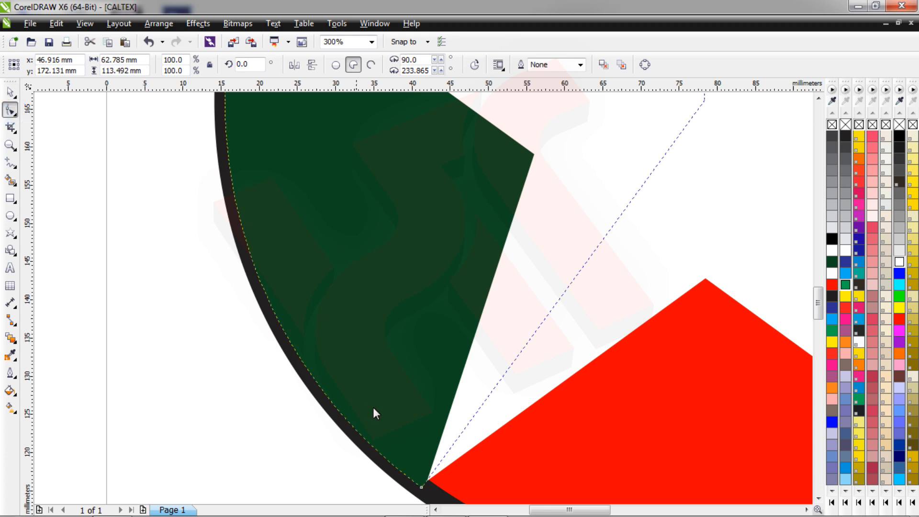
pyautogui.hotkey('ctrl', 'q')
pyautogui.scroll(-2, 448, 407)
pyautogui.scroll(2, 339, 211)
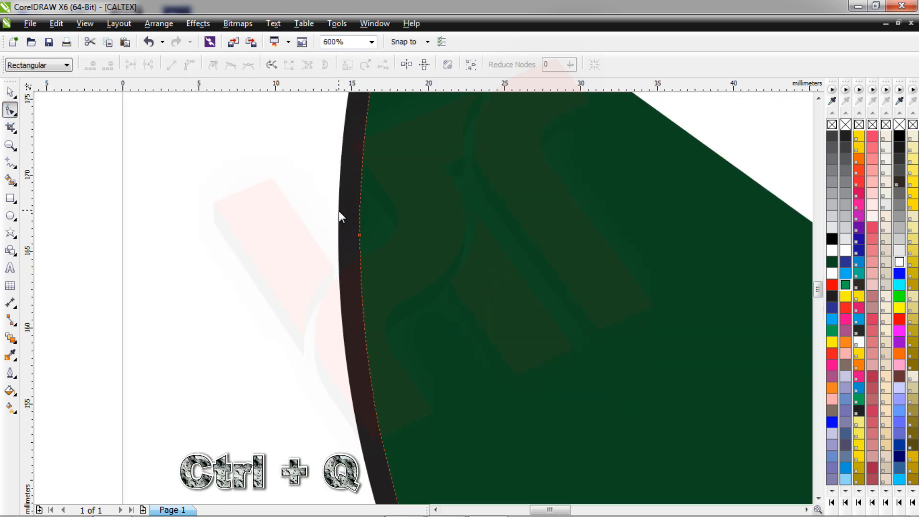
pyautogui.click(359, 238)
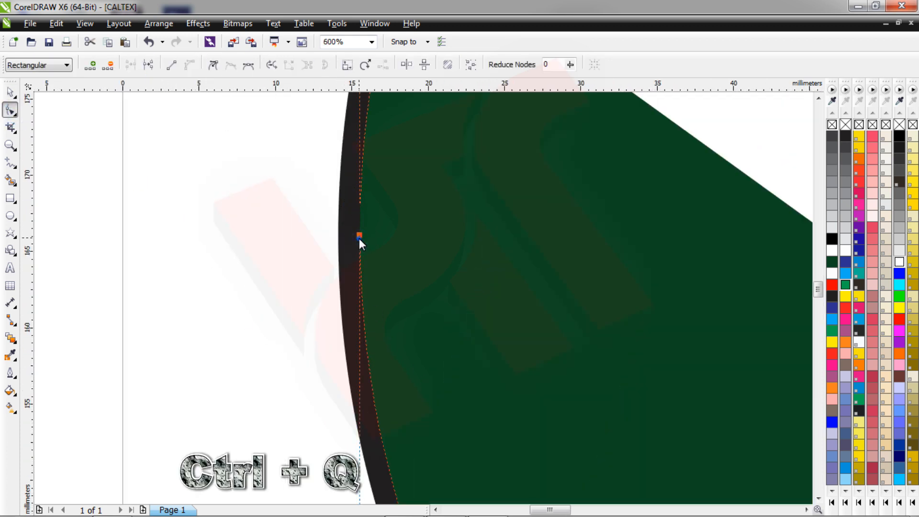
pyautogui.rightClick(359, 238)
pyautogui.click(379, 263)
pyautogui.scroll(-4, 380, 269)
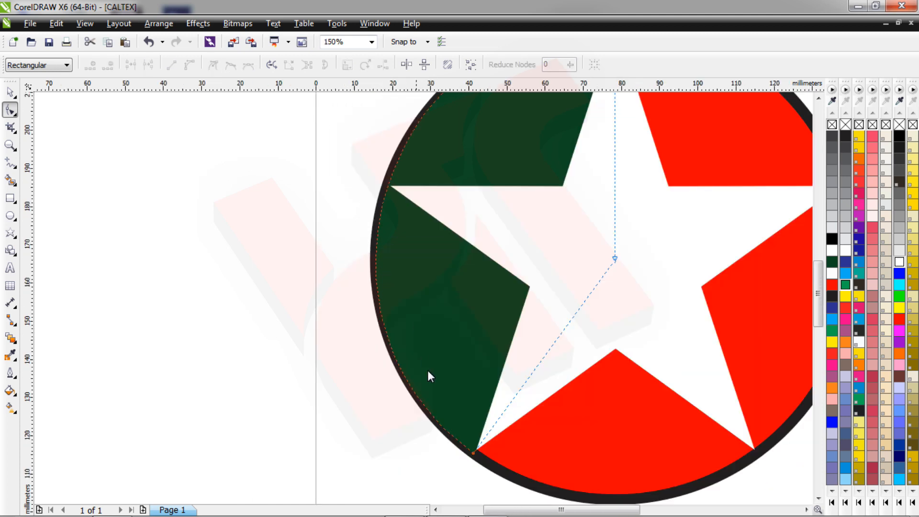
# - Move the green wedge's lower corner node onto the star's lower-left tip
pyautogui.scroll(4, 482, 484)
pyautogui.moveTo(480, 445); pyautogui.dragTo(495, 429)
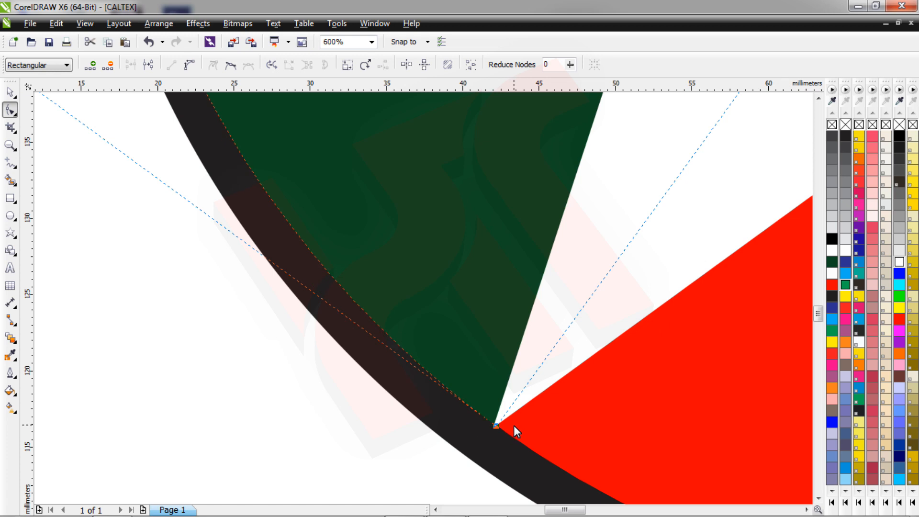
pyautogui.scroll(-3, 513, 425)
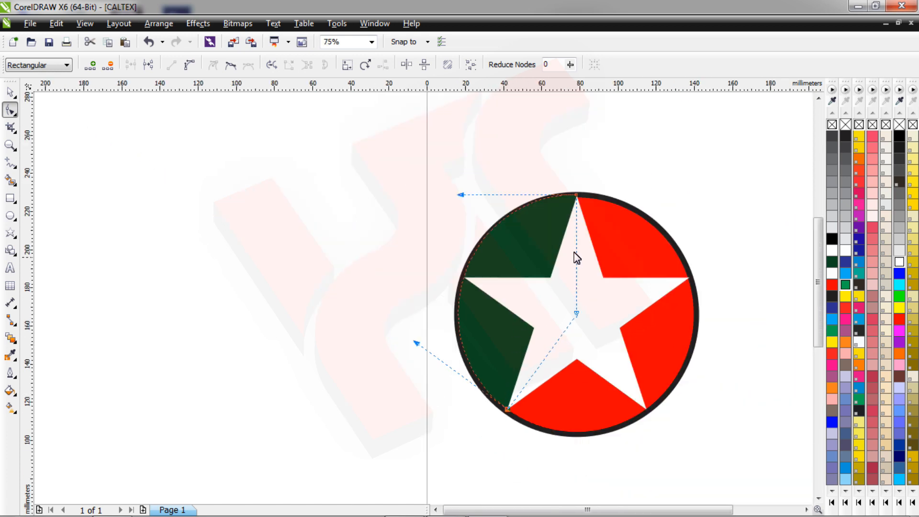
pyautogui.scroll(4, 577, 191)
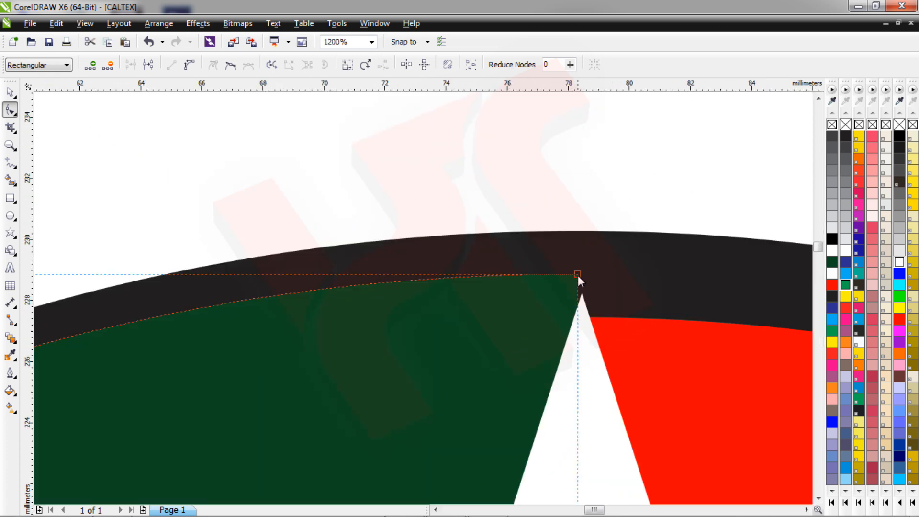
# - Lower the green wedge's top corner node to the black outline's inner edge and bend its outer arc inward along the outline
pyautogui.moveTo(579, 274); pyautogui.dragTo(577, 315)
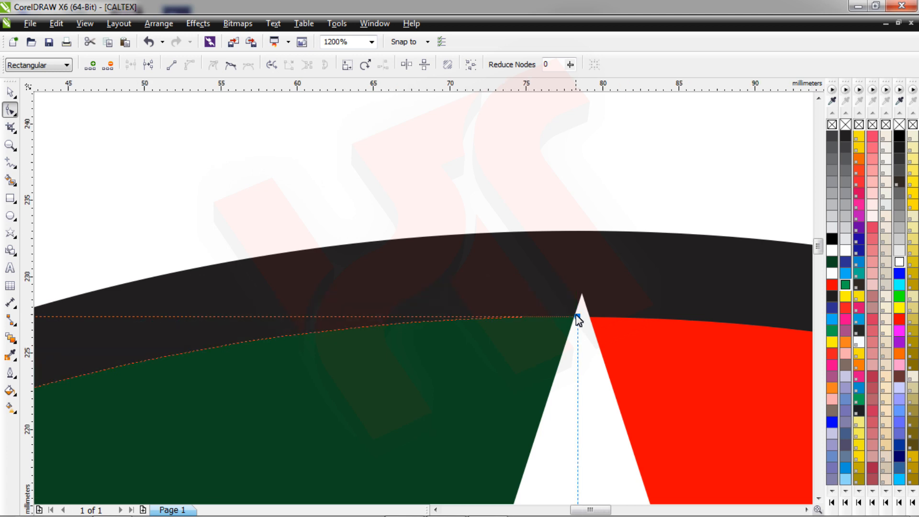
pyautogui.scroll(-3, 576, 315)
pyautogui.scroll(-1, 578, 317)
pyautogui.scroll(3, 464, 430)
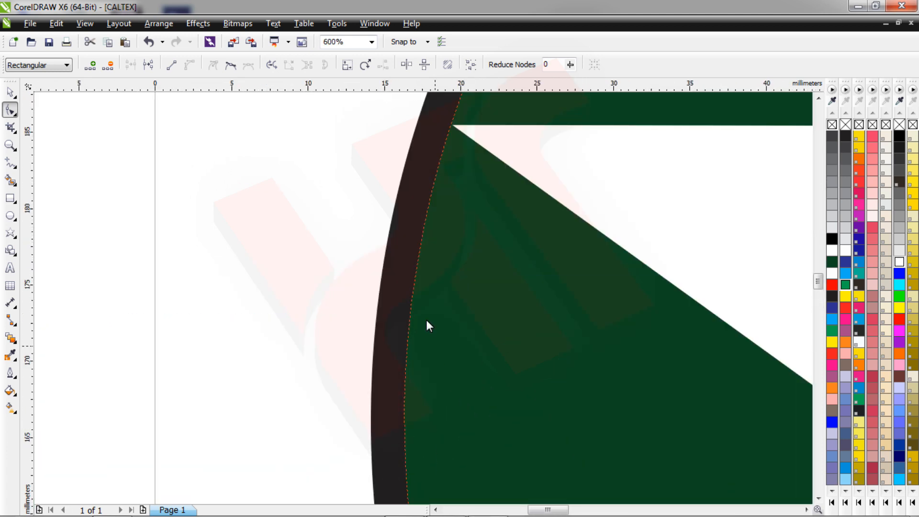
pyautogui.moveTo(449, 134); pyautogui.dragTo(457, 140)
pyautogui.click(463, 140)
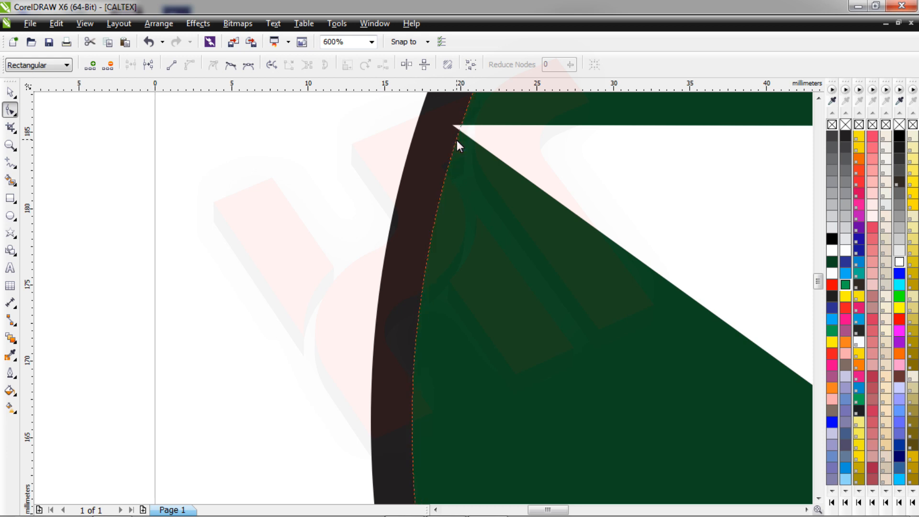
# - Shorten the star from the top to about 111.1 mm high so its upper tip meets the outline's inner edge
pyautogui.scroll(-3, 457, 139)
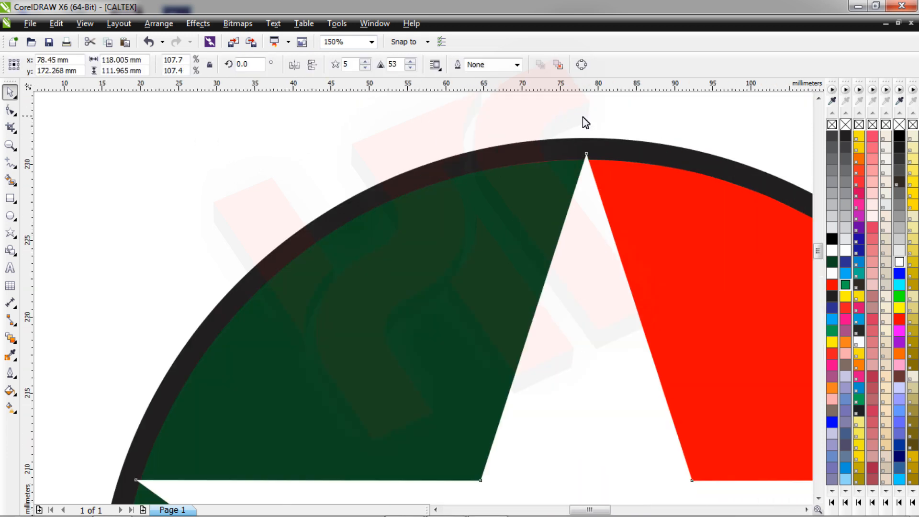
pyautogui.scroll(4, 585, 123)
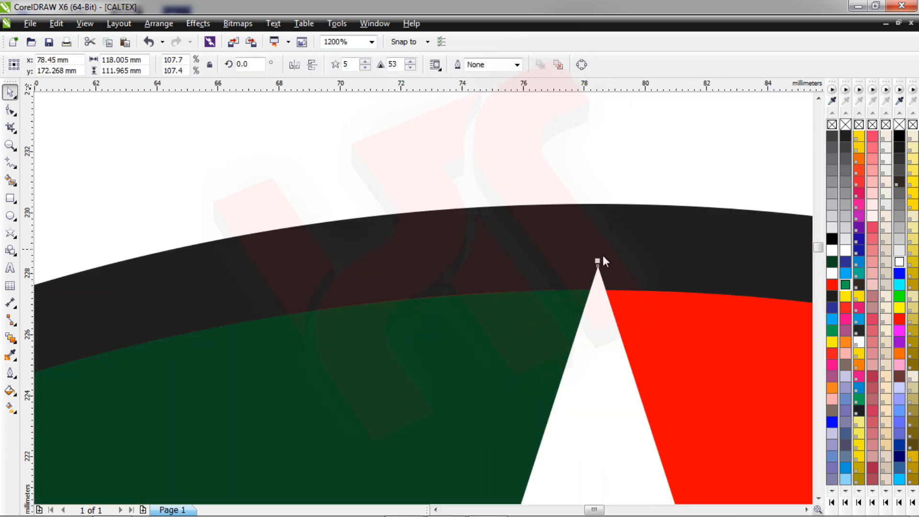
pyautogui.moveTo(598, 263); pyautogui.dragTo(599, 289)
pyautogui.scroll(-2, 602, 268)
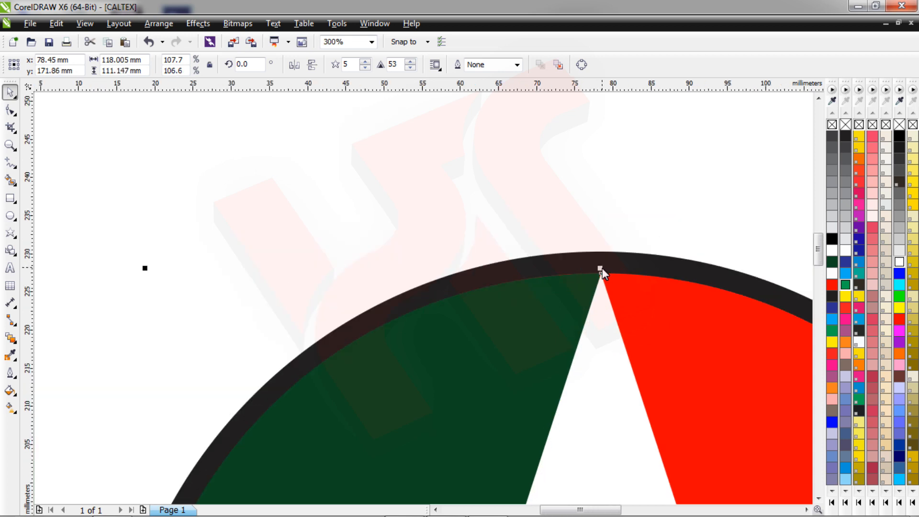
# - Move the green wedge's top corner node onto the star's upper tip
pyautogui.scroll(4, 602, 268)
pyautogui.click(540, 377)
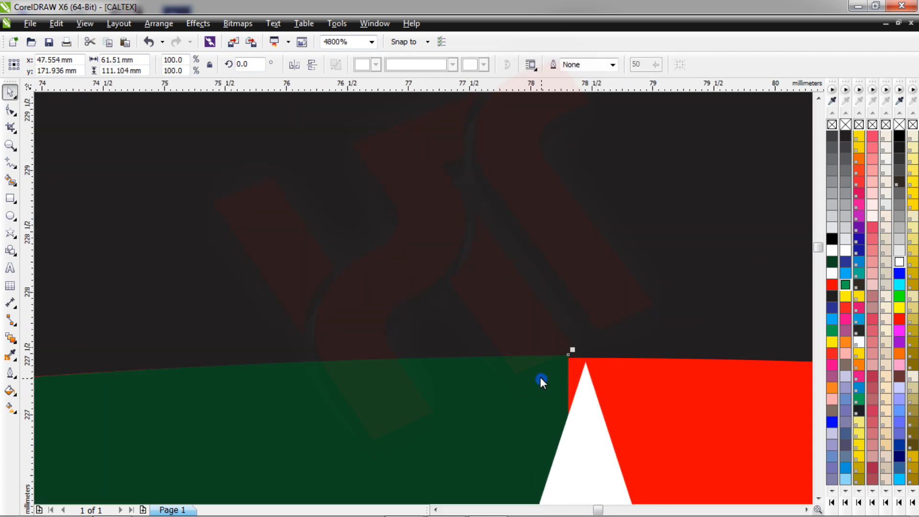
pyautogui.click(10, 110)
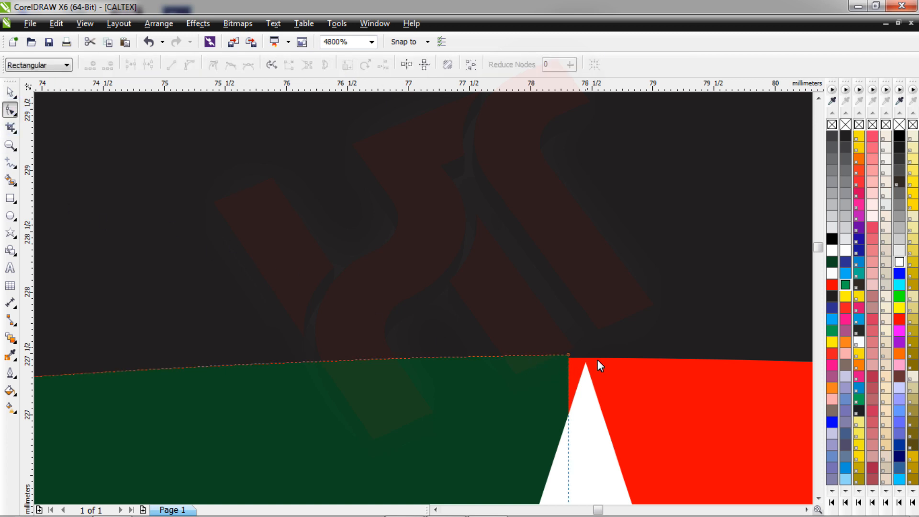
pyautogui.moveTo(570, 356); pyautogui.dragTo(586, 358)
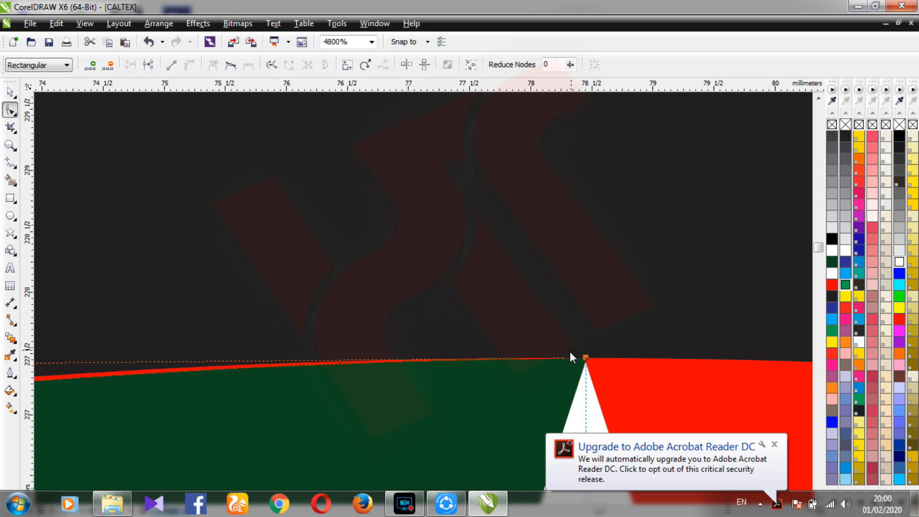
# - Bend the green wedge's outer arc outward near the top to cover the red sliver along the black outline
pyautogui.scroll(-2, 504, 343)
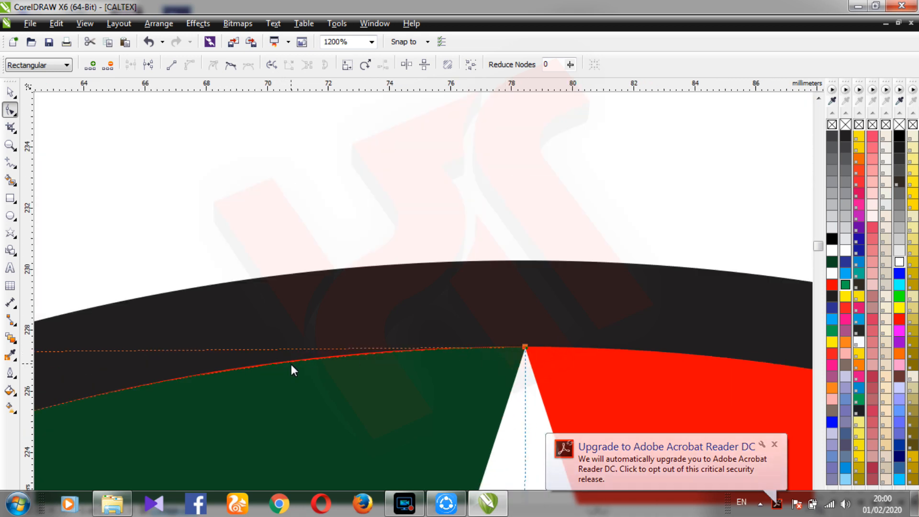
pyautogui.scroll(3, 291, 360)
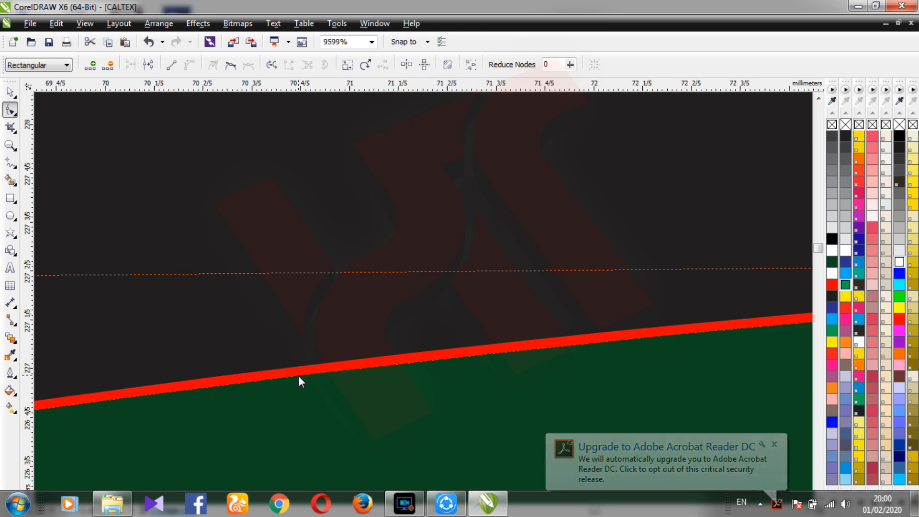
pyautogui.click(297, 377)
pyautogui.moveTo(298, 377); pyautogui.dragTo(298, 366)
pyautogui.scroll(-3, 298, 366)
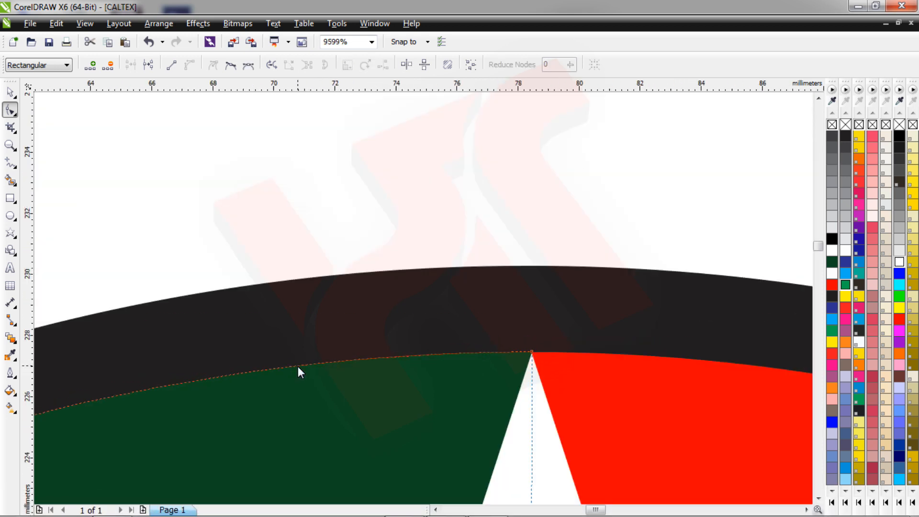
pyautogui.scroll(-5, 316, 369)
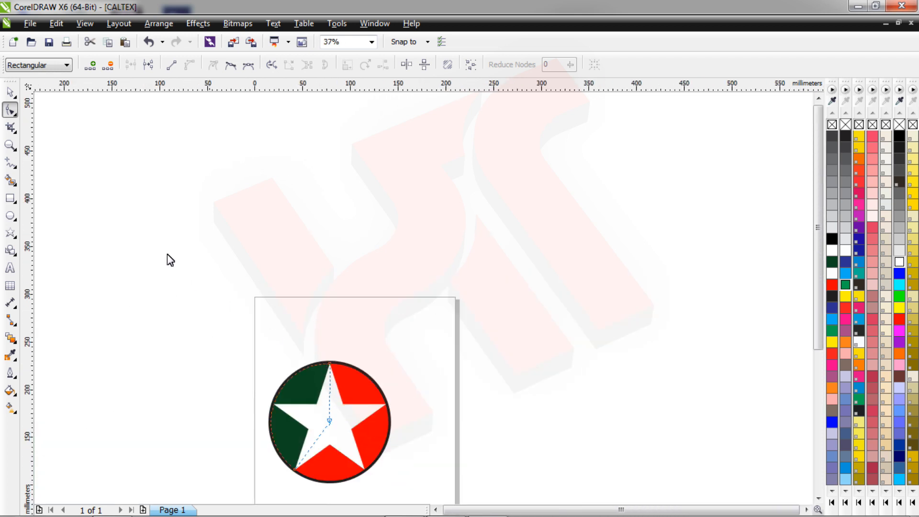
pyautogui.click(6, 94)
pyautogui.click(232, 263)
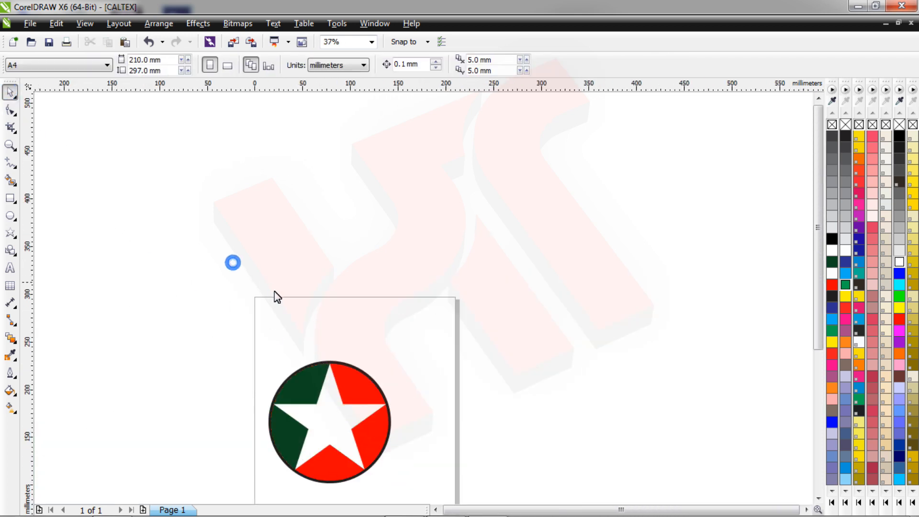
# - Shorten the star from below to about 110.8 mm high so its lower-left tip stays within the outline's inner edge
pyautogui.scroll(2, 272, 473)
pyautogui.scroll(1, 272, 473)
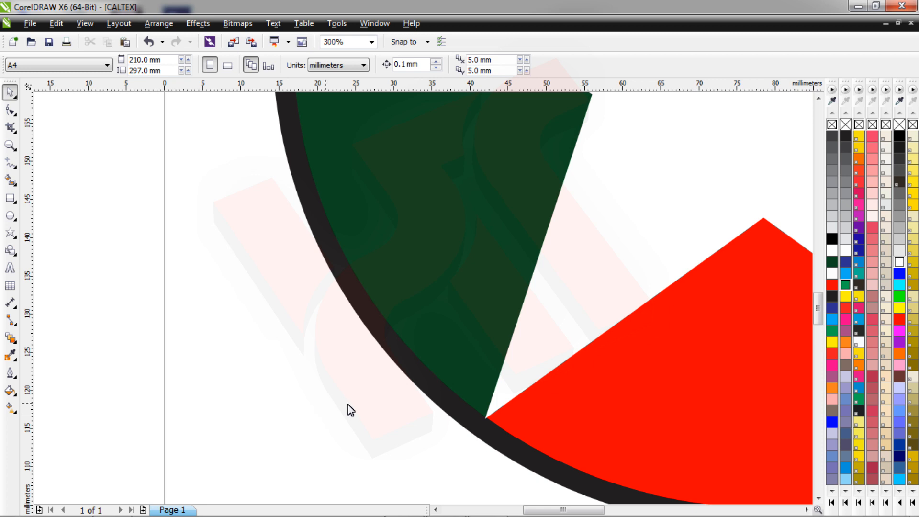
pyautogui.click(544, 365)
pyautogui.scroll(-2, 489, 439)
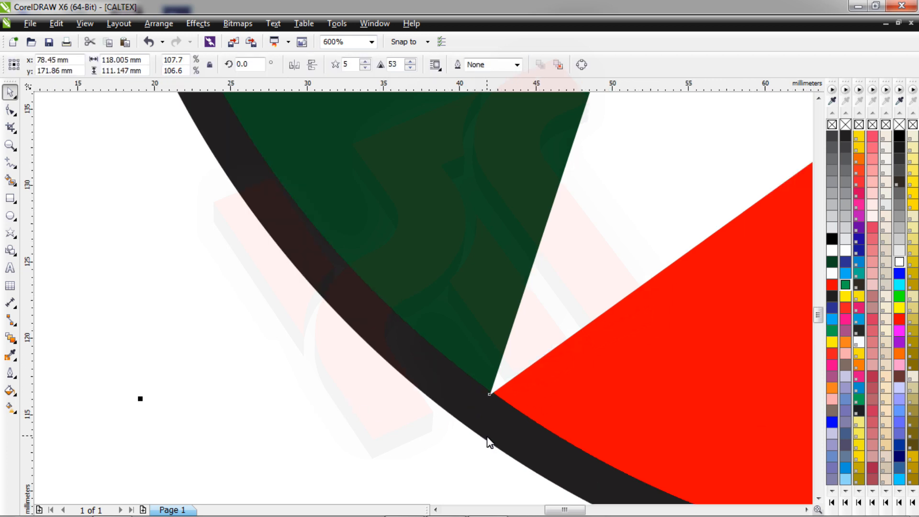
pyautogui.scroll(2, 592, 452)
pyautogui.scroll(1, 479, 398)
pyautogui.scroll(-1, 418, 360)
pyautogui.moveTo(419, 360); pyautogui.dragTo(416, 358)
# - Move the green wedge's lower corner node onto the star's lower-left tip and deselect the wedge
pyautogui.scroll(3, 127, 354)
pyautogui.click(144, 293)
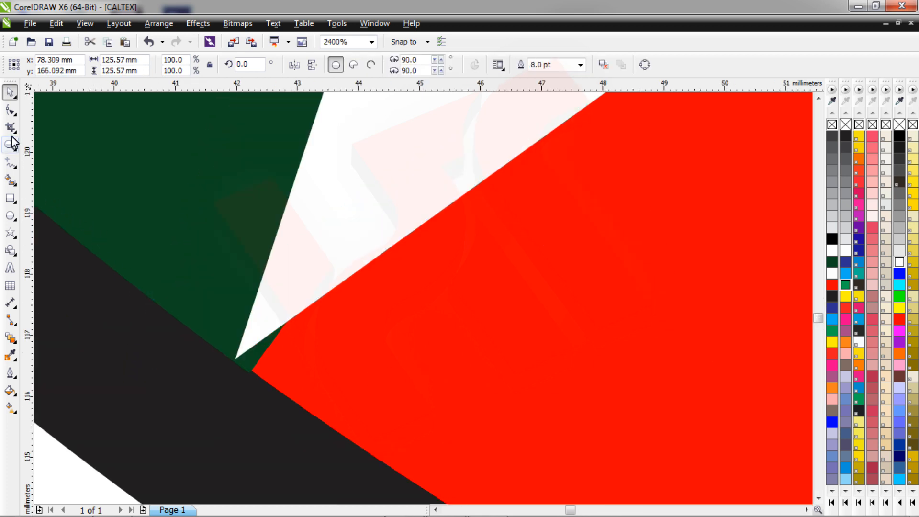
pyautogui.click(10, 110)
pyautogui.click(254, 361)
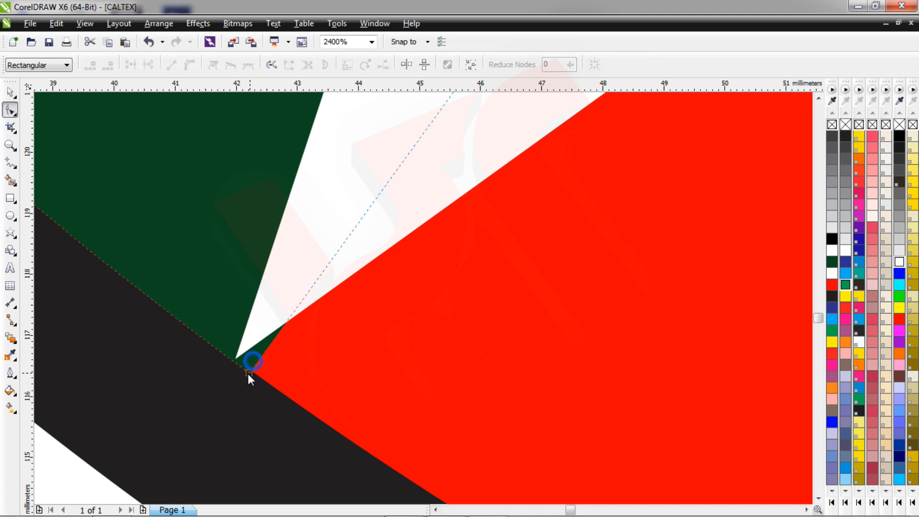
pyautogui.moveTo(248, 373); pyautogui.dragTo(235, 359)
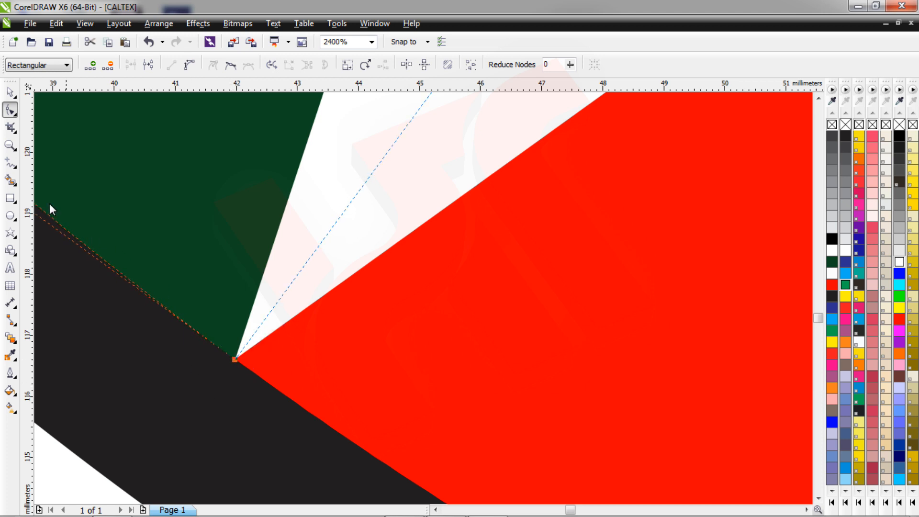
pyautogui.click(10, 92)
pyautogui.scroll(-5, 222, 301)
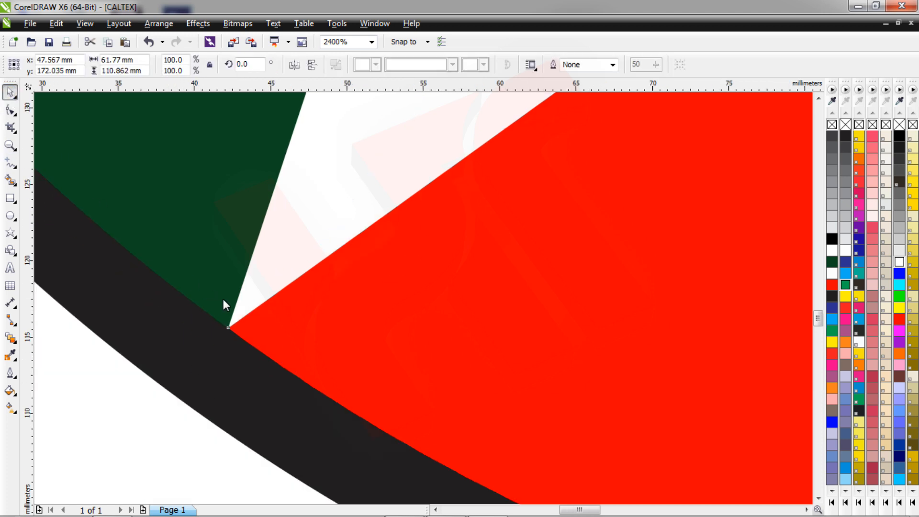
pyautogui.scroll(-2, 224, 301)
pyautogui.scroll(3, 201, 284)
pyautogui.click(233, 257)
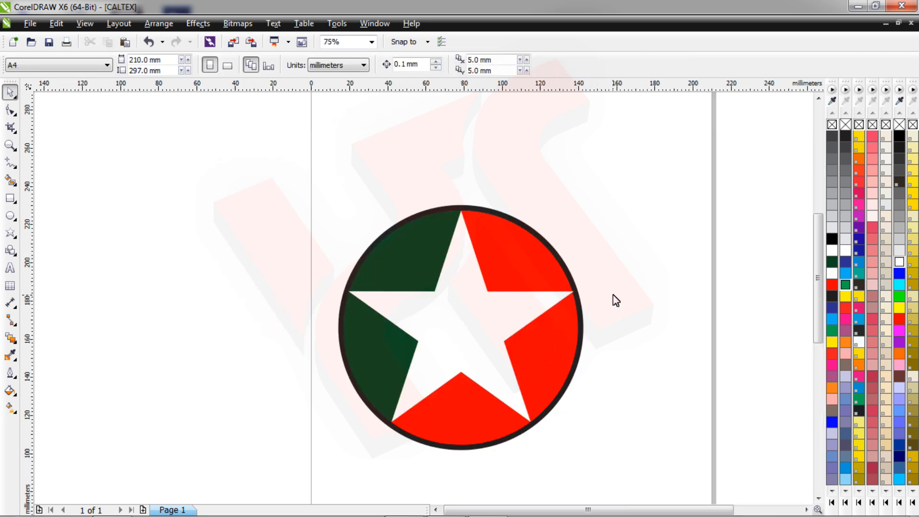
# - Narrow the star from its right side to about 117.3 mm wide so its right tip meets the outline's inner edge
pyautogui.scroll(2, 616, 302)
pyautogui.scroll(-2, 426, 312)
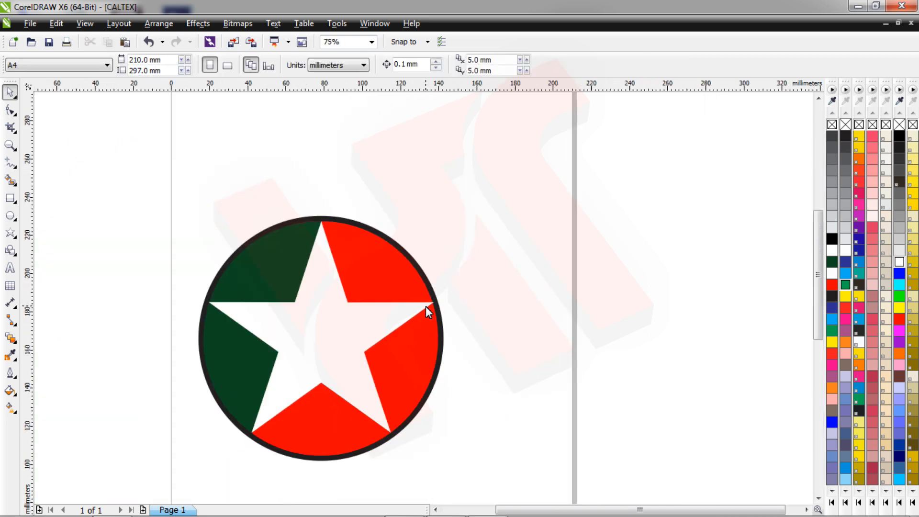
pyautogui.scroll(2, 417, 311)
pyautogui.click(417, 309)
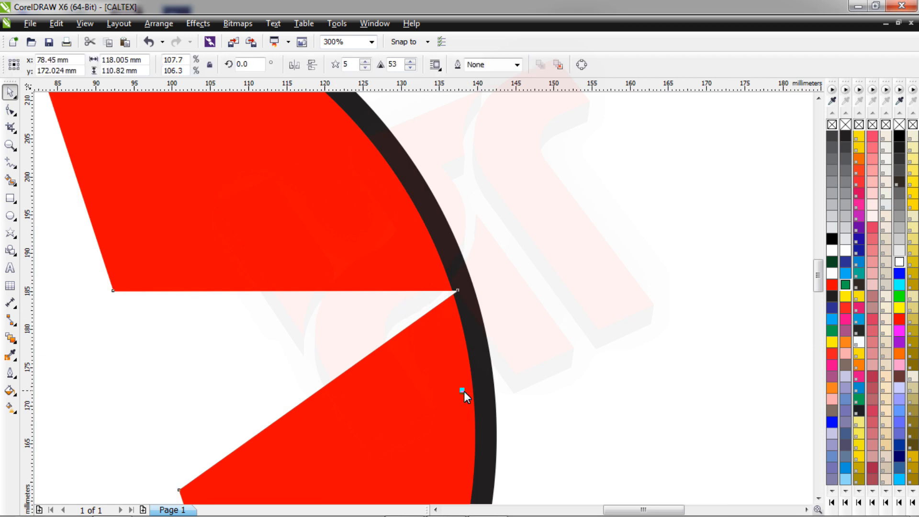
pyautogui.moveTo(461, 392); pyautogui.dragTo(456, 387)
pyautogui.scroll(-2, 455, 386)
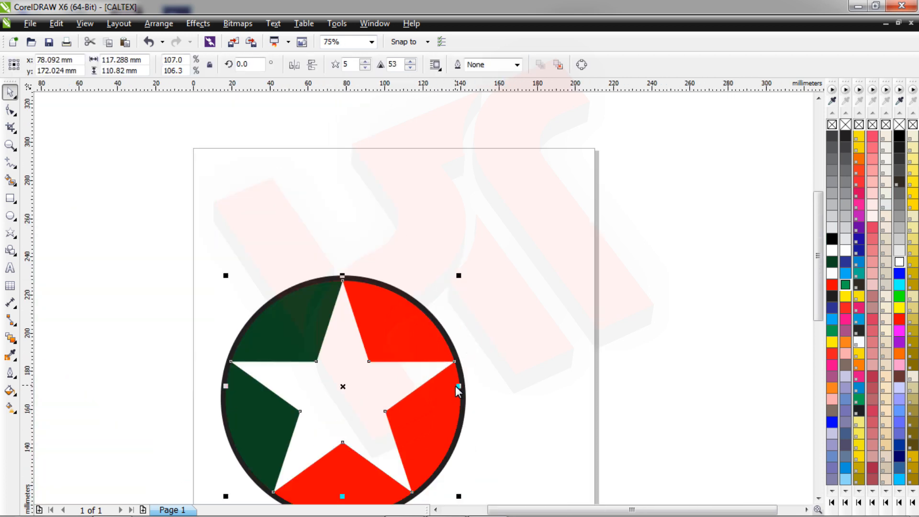
pyautogui.click(201, 290)
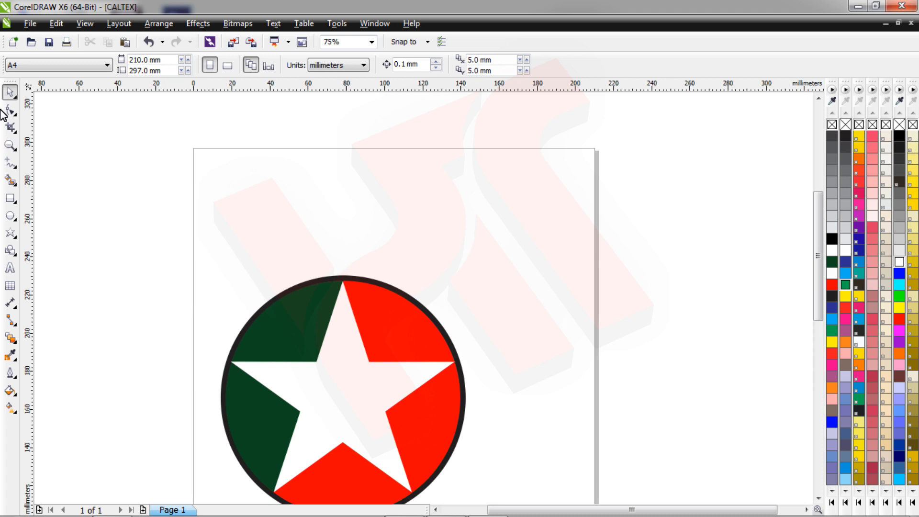
# - Draw a closed Bézier triangle joining the star's upper-left inner corner, right tip and lower-left inner corner
pyautogui.click(16, 174)
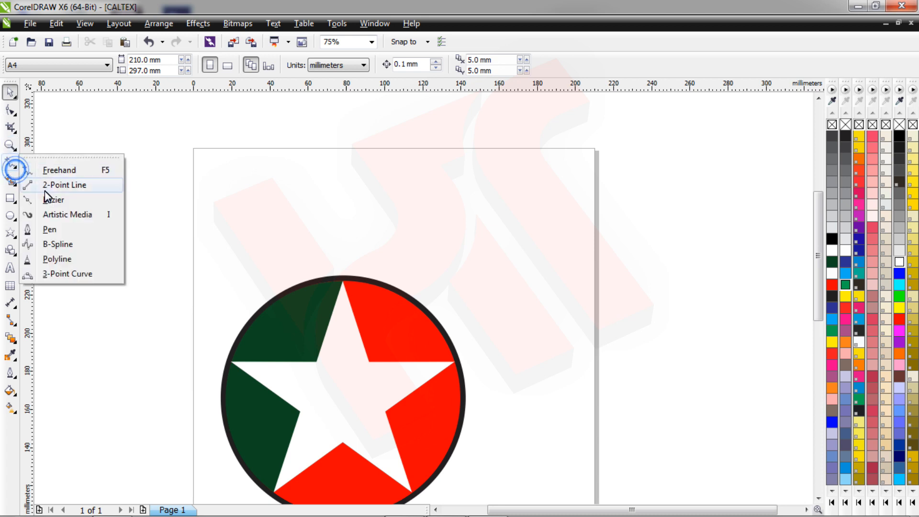
pyautogui.click(48, 198)
pyautogui.scroll(2, 353, 436)
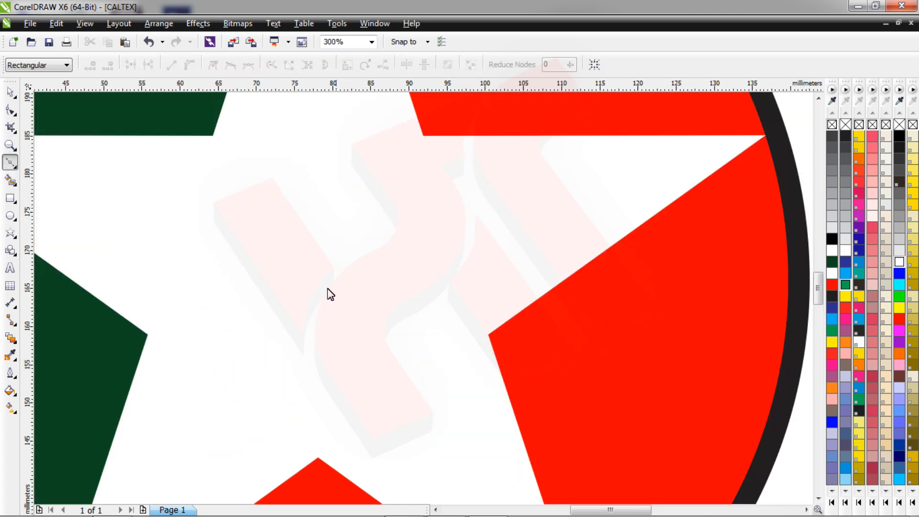
pyautogui.click(212, 136)
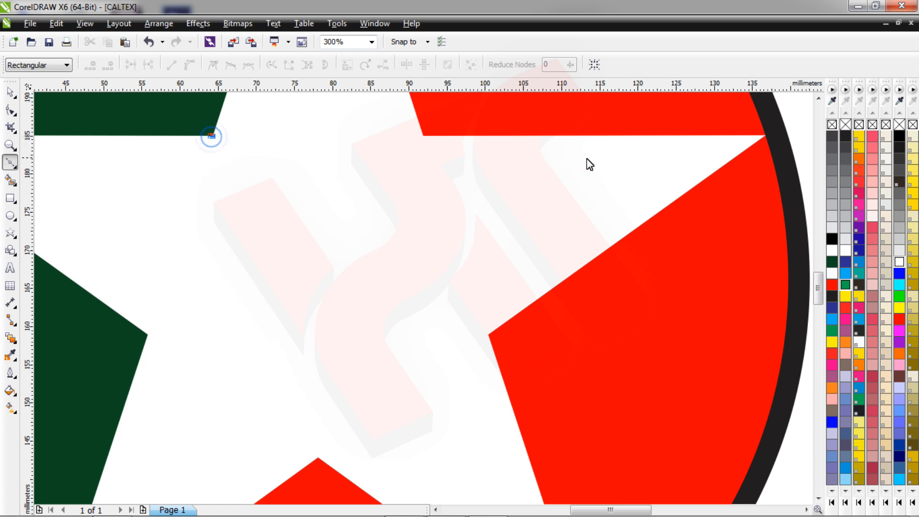
pyautogui.click(764, 136)
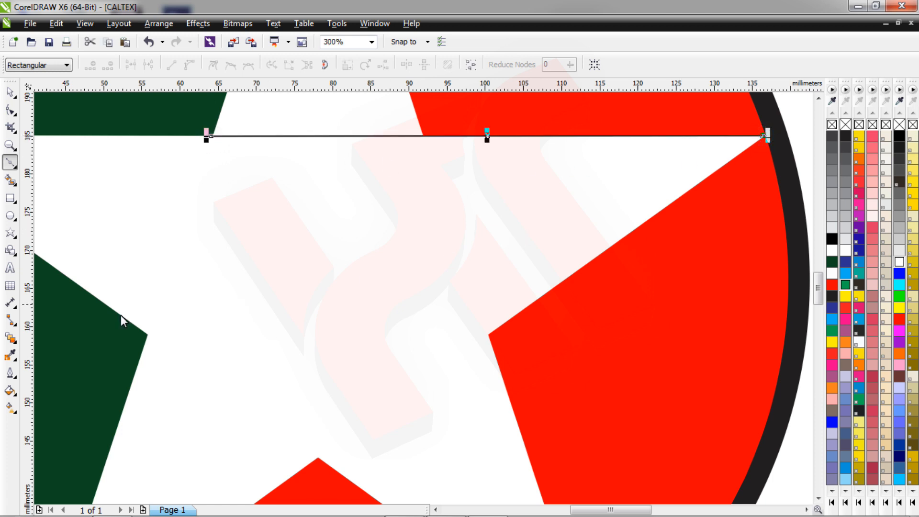
pyautogui.click(148, 335)
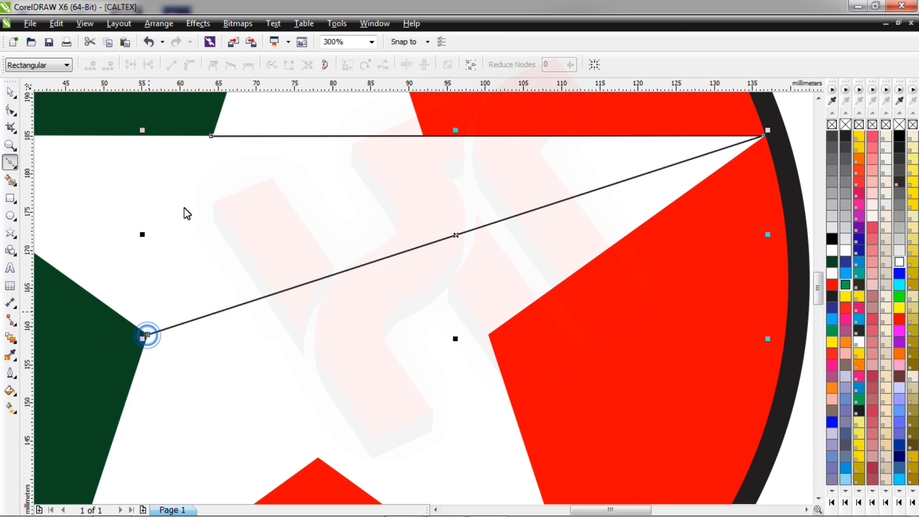
pyautogui.click(327, 64)
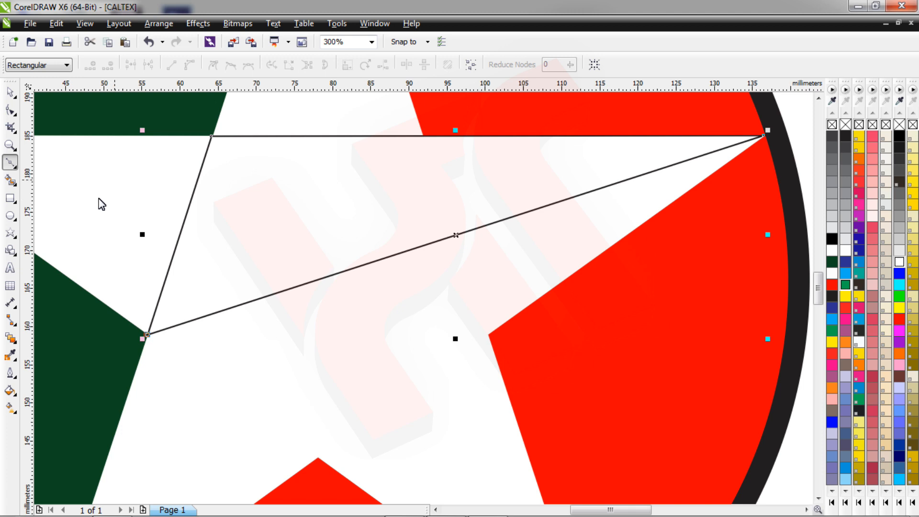
# - Fill the new triangle with the red sampled from the circle
pyautogui.click(10, 354)
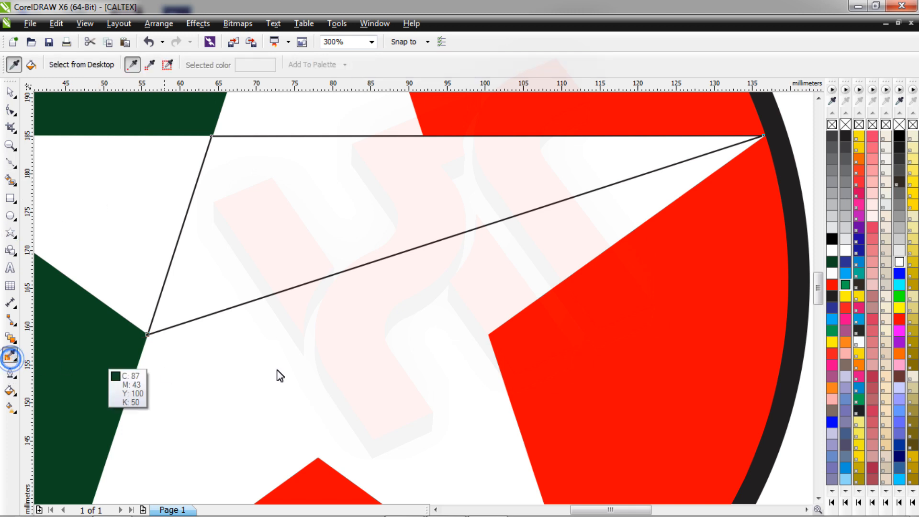
pyautogui.click(640, 359)
pyautogui.click(381, 192)
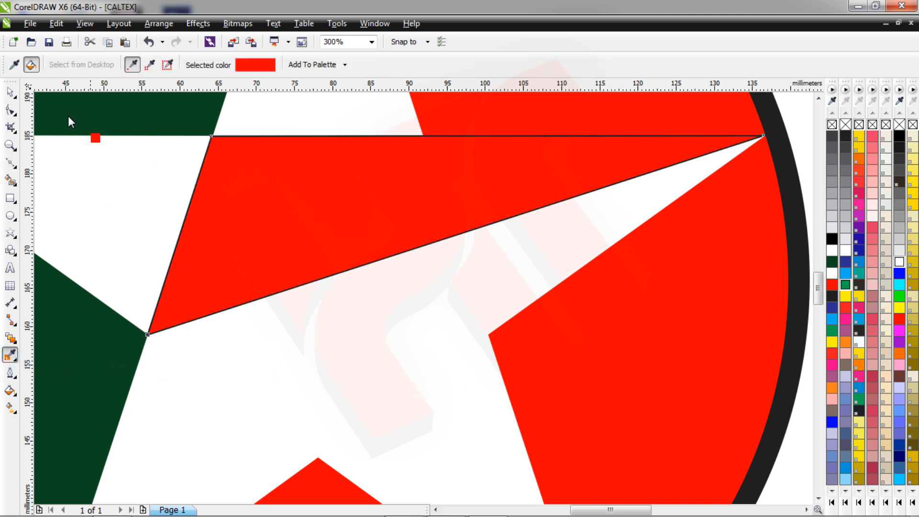
# - Remove the outline from the red triangle inside the star
pyautogui.click(10, 91)
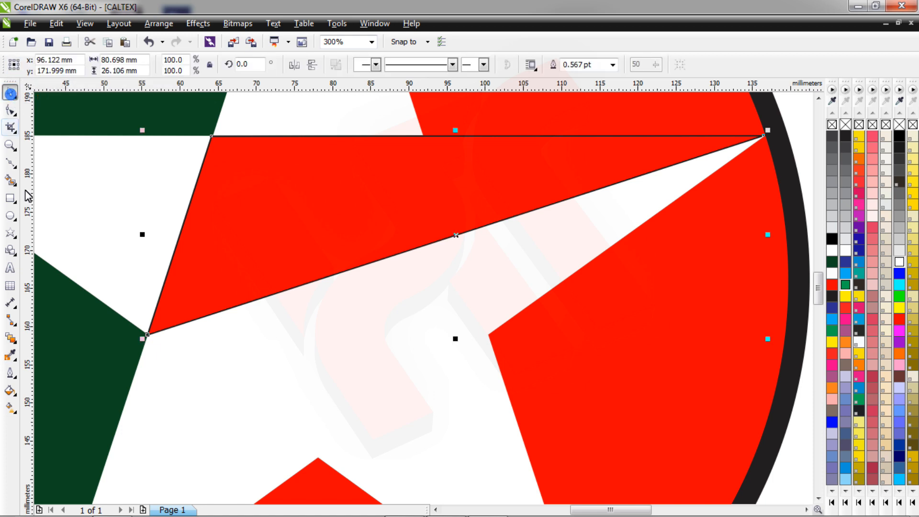
pyautogui.click(9, 376)
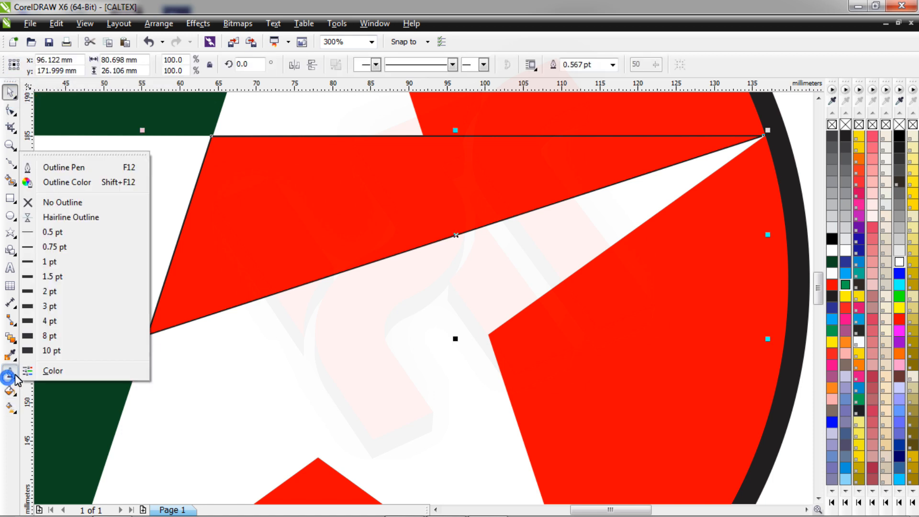
pyautogui.click(61, 203)
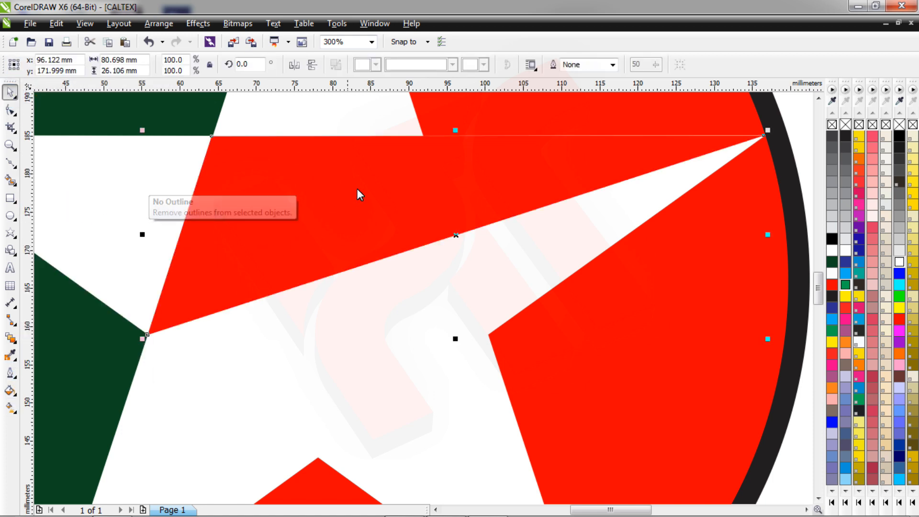
# - Move the red triangle's right corner node onto the star's right tip
pyautogui.click(10, 110)
pyautogui.scroll(3, 772, 135)
pyautogui.scroll(3, 771, 134)
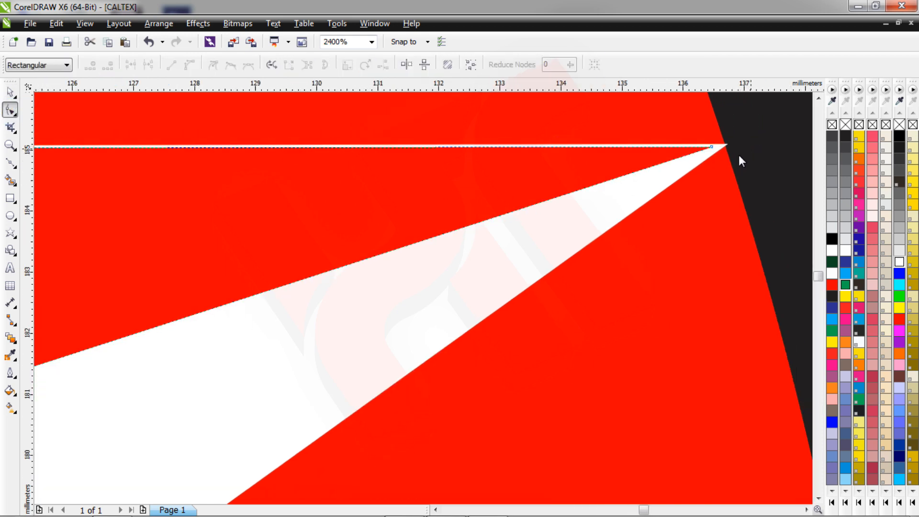
pyautogui.moveTo(713, 147); pyautogui.dragTo(728, 145)
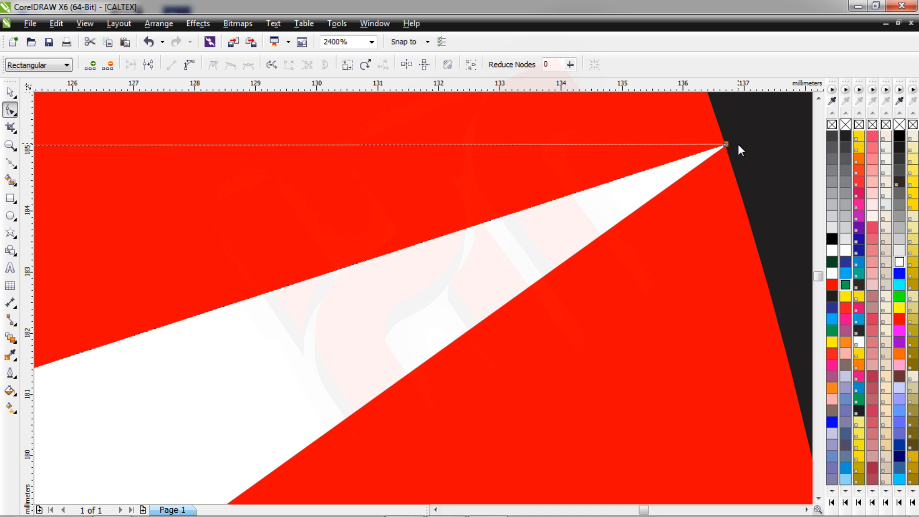
# - Move the red triangle's upper-left corner node onto the star's upper-left inner corner
pyautogui.scroll(-3, 719, 147)
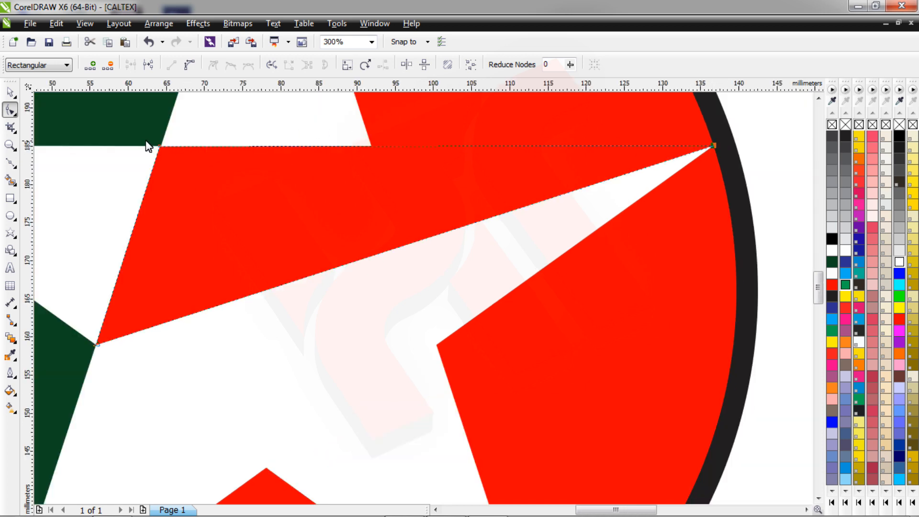
pyautogui.scroll(3, 150, 144)
pyautogui.moveTo(290, 211); pyautogui.dragTo(297, 206)
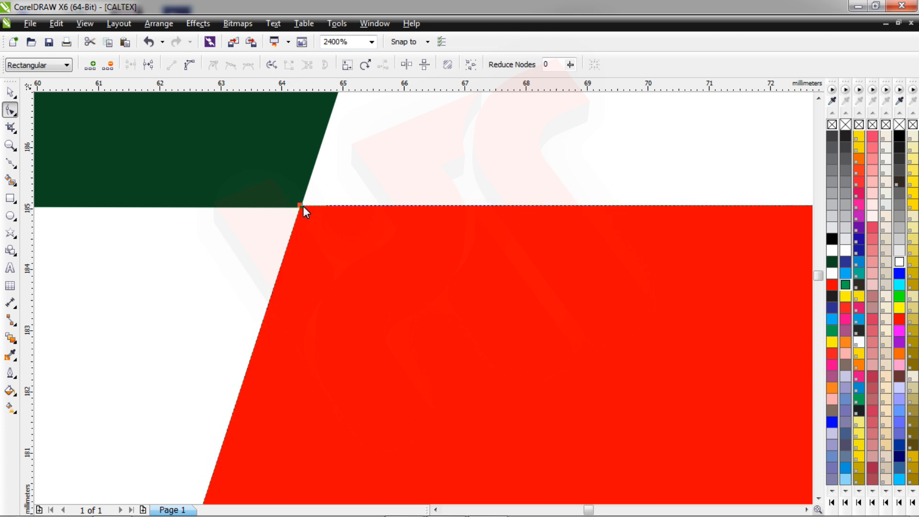
pyautogui.scroll(-4, 303, 205)
# - Move the red triangle's lower-left corner node onto the star's lower-left inner corner and deselect the triangle
pyautogui.scroll(4, 272, 311)
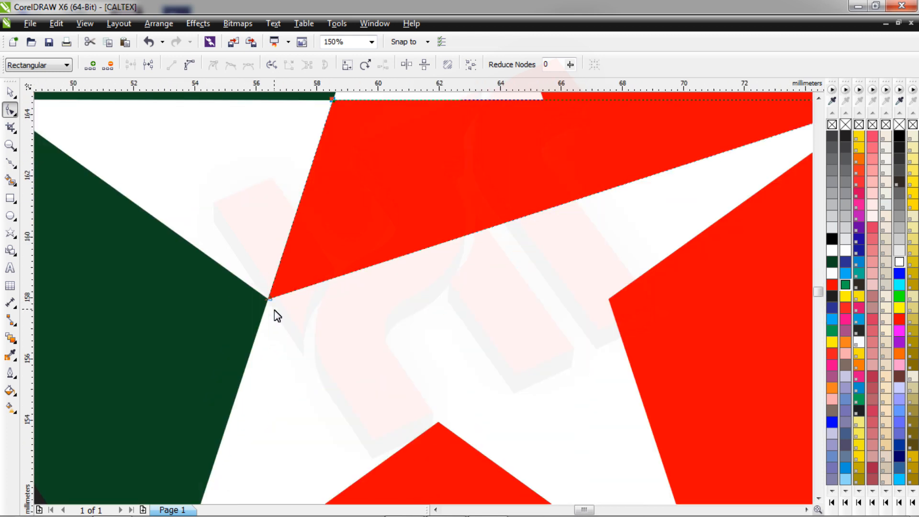
pyautogui.scroll(3, 226, 235)
pyautogui.moveTo(221, 225); pyautogui.dragTo(230, 207)
pyautogui.scroll(-3, 207, 213)
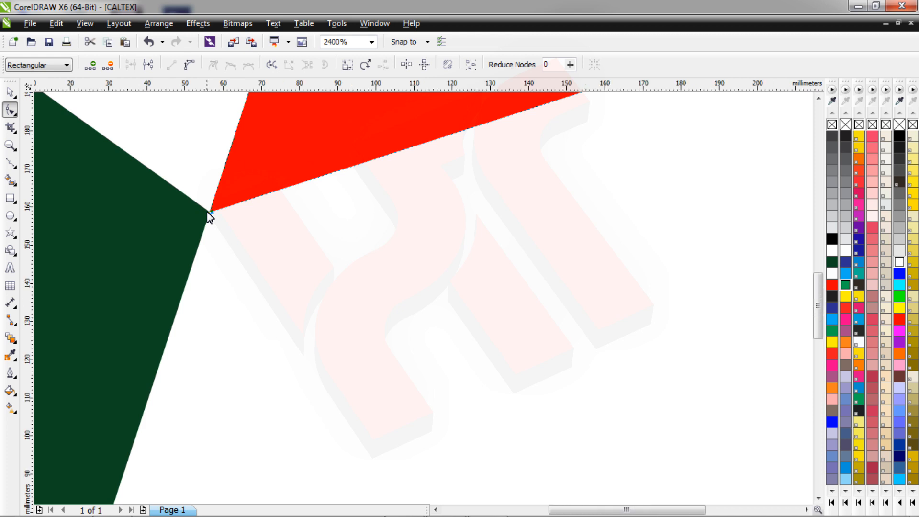
pyautogui.scroll(-4, 209, 216)
pyautogui.click(9, 92)
pyautogui.click(73, 258)
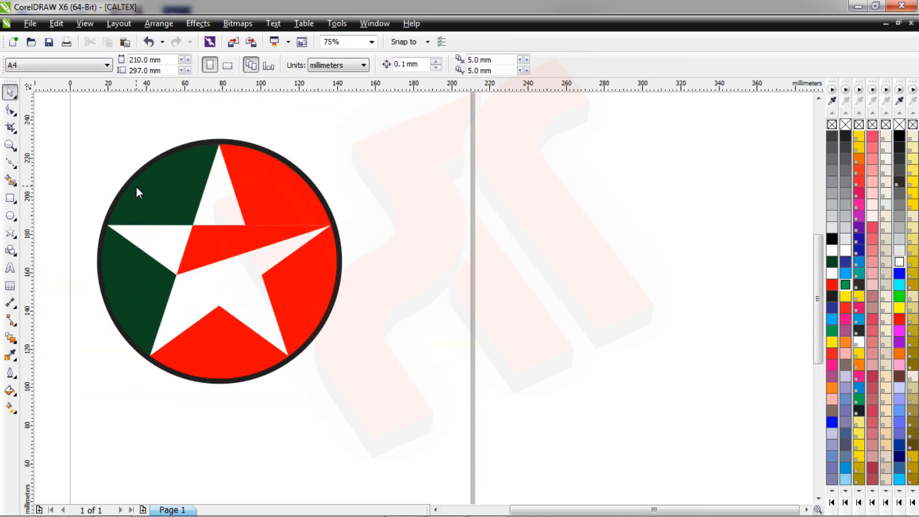
# - Draw a rectangle about 178 mm wide and 241 mm high enclosing the logo, with free space below the circle
pyautogui.scroll(-1, 136, 192)
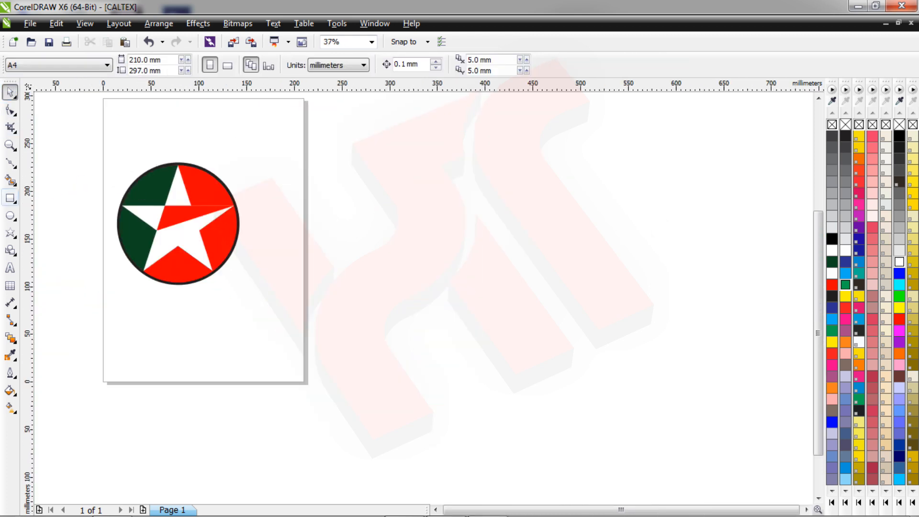
pyautogui.press('F6')
pyautogui.moveTo(79, 147)
pyautogui.mouseDown()
pyautogui.moveTo(180, 281)
pyautogui.moveTo(214, 366)
pyautogui.moveTo(248, 382)
pyautogui.moveTo(274, 373)
pyautogui.moveTo(264, 375)
pyautogui.mouseUp()
pyautogui.click(6, 92)
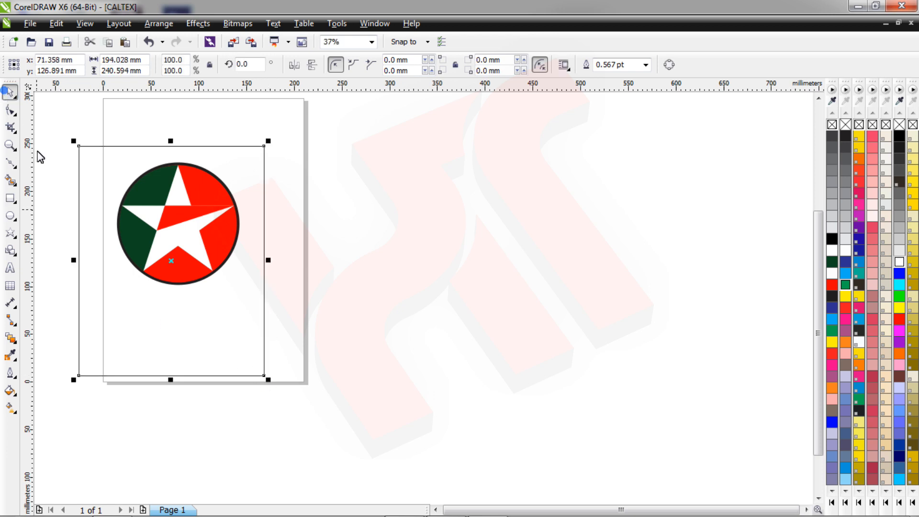
pyautogui.moveTo(71, 261); pyautogui.dragTo(94, 271)
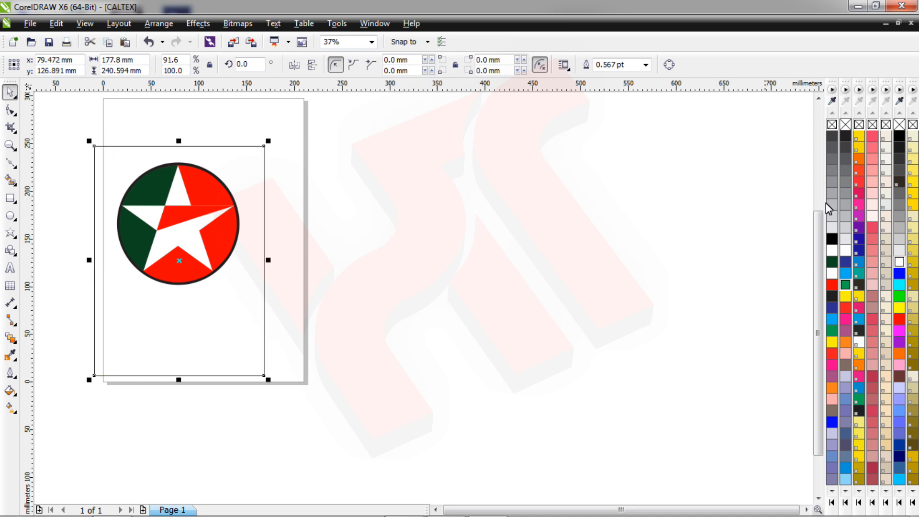
# - Fill the rectangle with black and send it to the back of the page, behind the logo
pyautogui.click(900, 136)
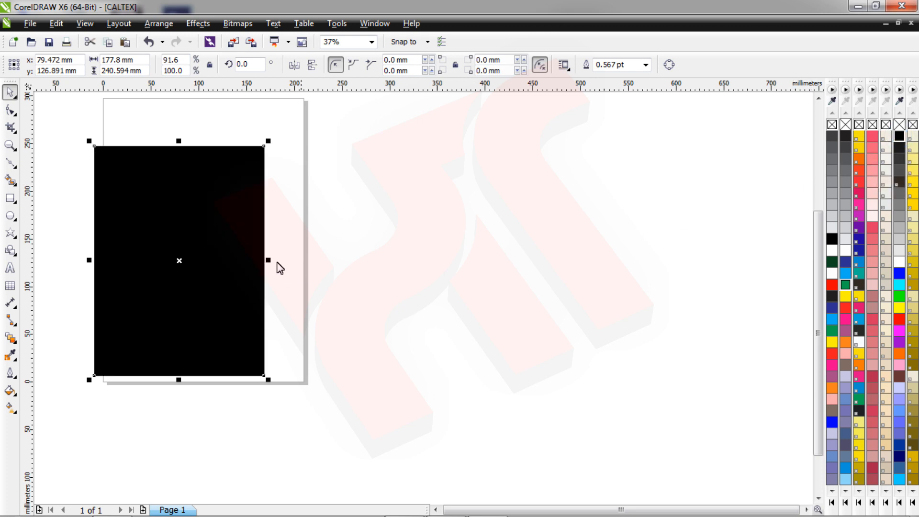
pyautogui.rightClick(209, 246)
pyautogui.moveTo(340, 204)
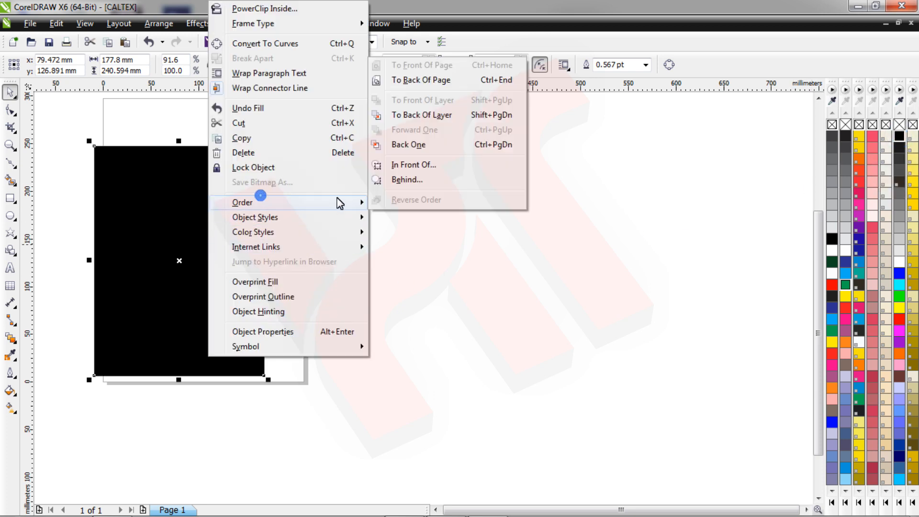
pyautogui.click(455, 80)
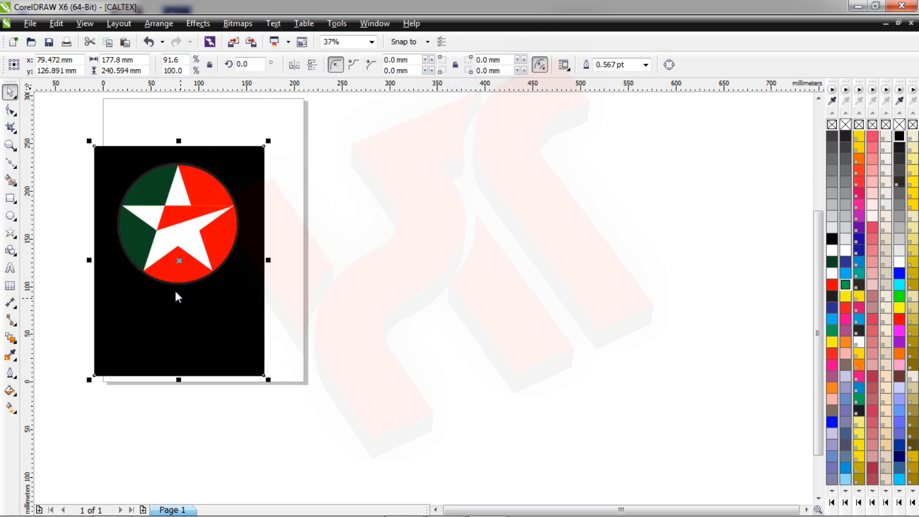
pyautogui.click(361, 259)
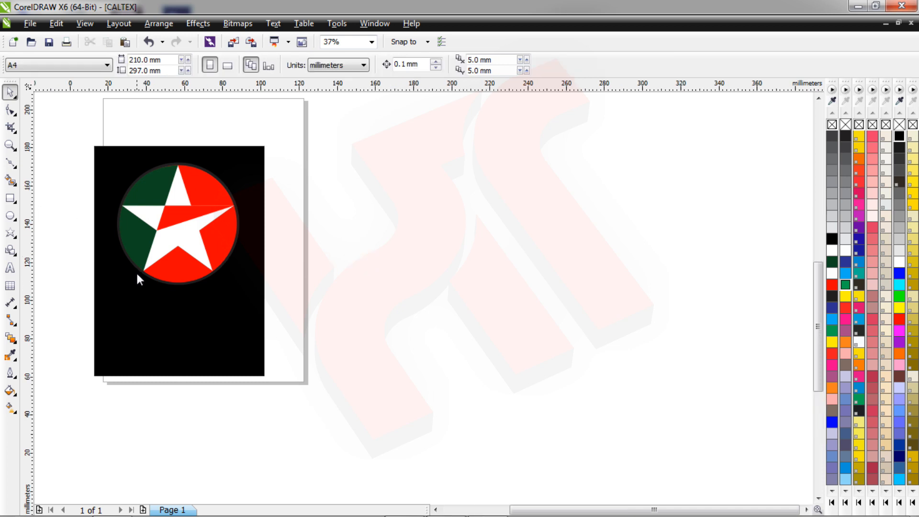
# - Change the logo circle's outline color to white and clear the selection
pyautogui.scroll(2, 136, 271)
pyautogui.click(156, 277)
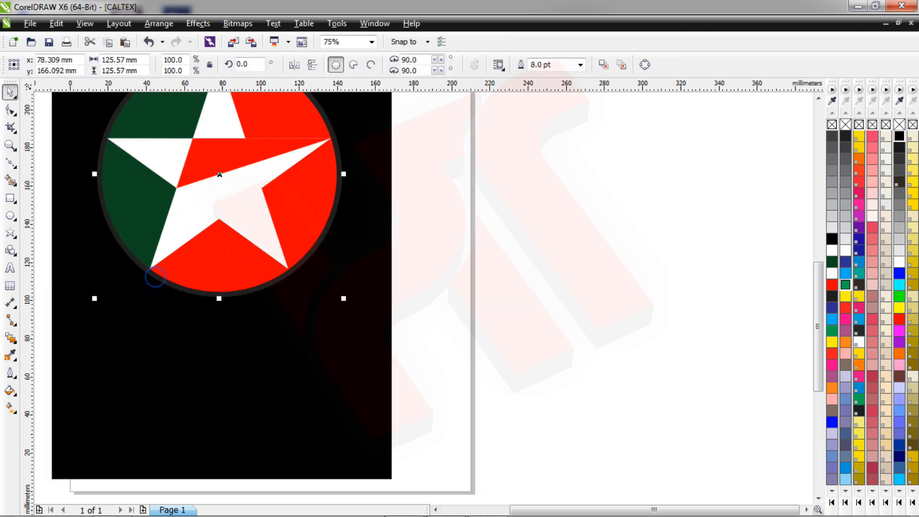
pyautogui.click(10, 373)
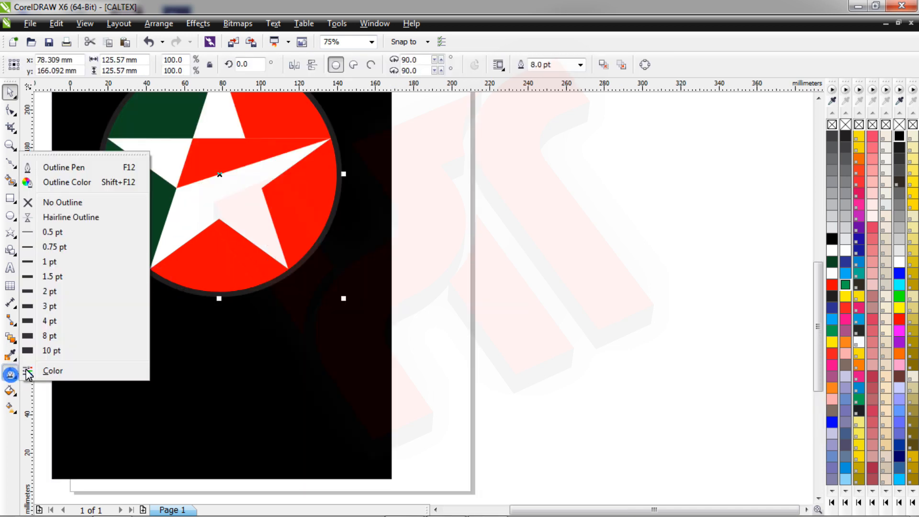
pyautogui.click(97, 182)
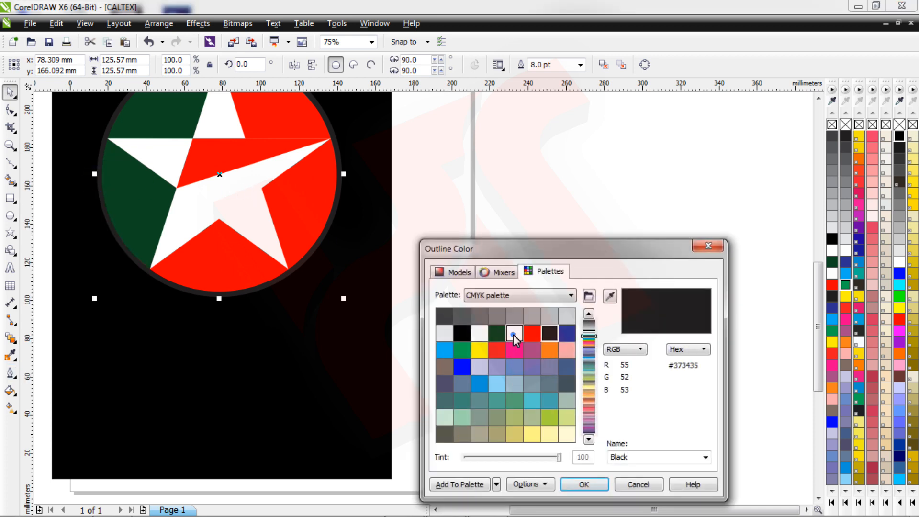
pyautogui.click(514, 335)
pyautogui.click(577, 487)
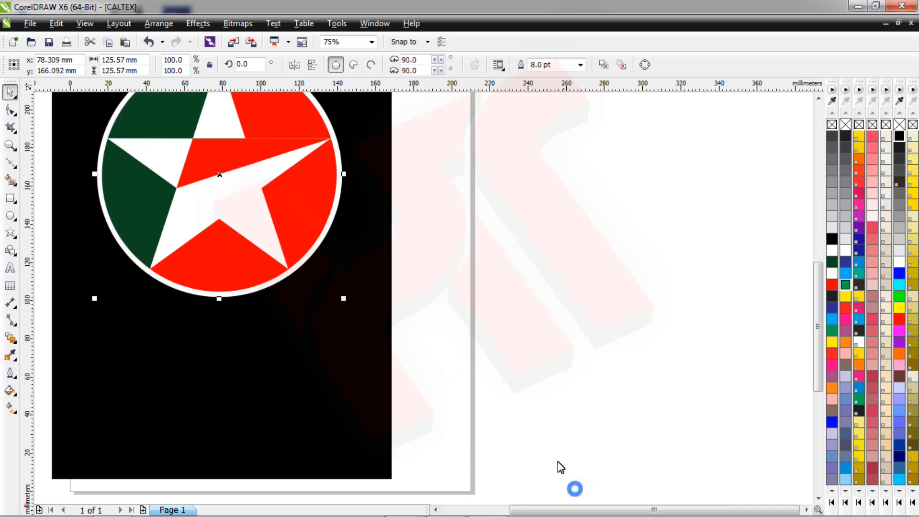
pyautogui.click(516, 313)
pyautogui.scroll(-2, 517, 312)
pyautogui.click(366, 338)
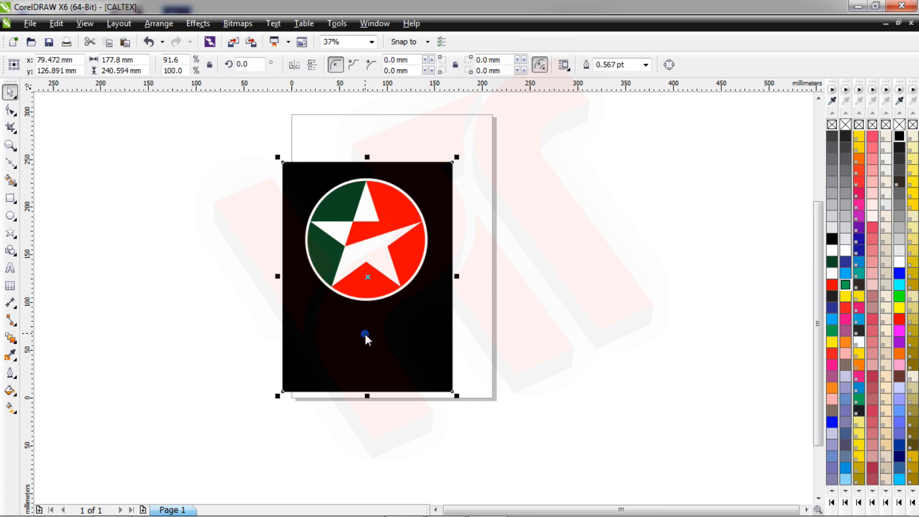
pyautogui.click(191, 300)
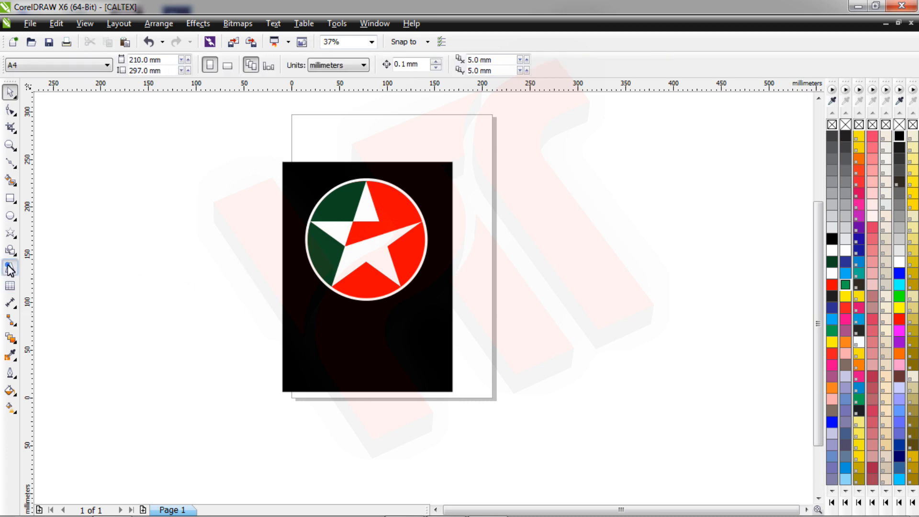
# - Create separate texts "C" and "ALTEX" in the empty area beside the black rectangle and move the C directly in front of ALTEX
pyautogui.click(74, 342)
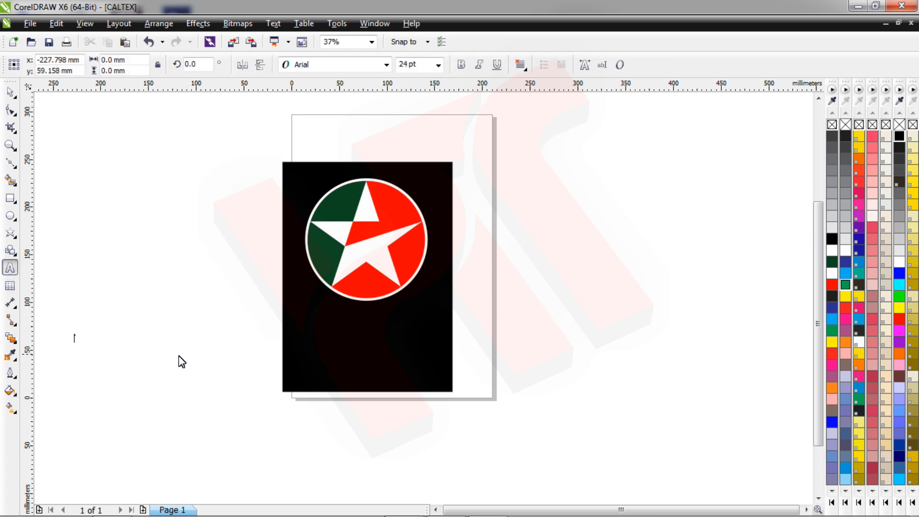
pyautogui.write('C')
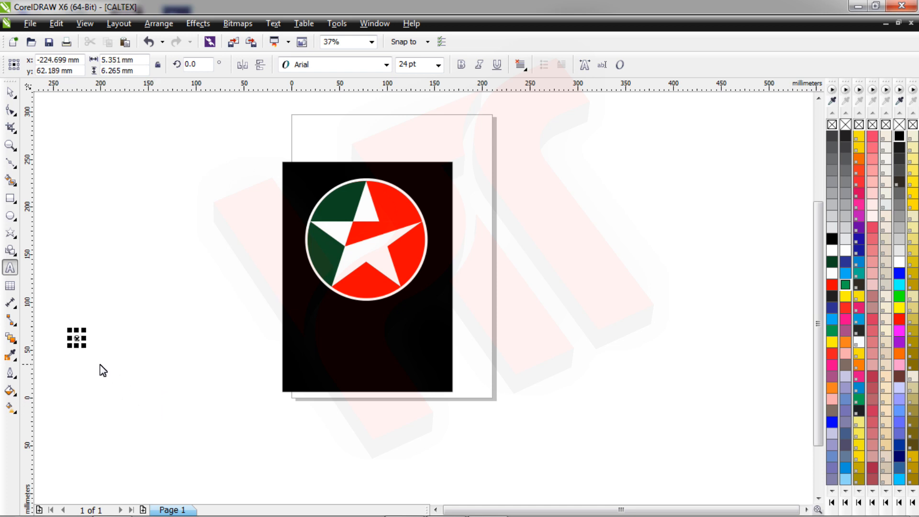
pyautogui.click(99, 344)
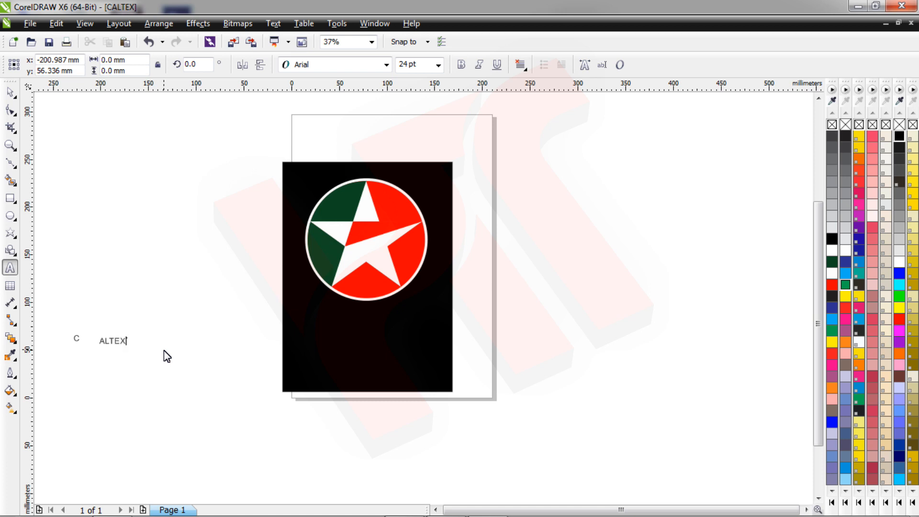
pyautogui.press('Escape')
pyautogui.click(11, 93)
pyautogui.click(116, 214)
pyautogui.scroll(3, 67, 342)
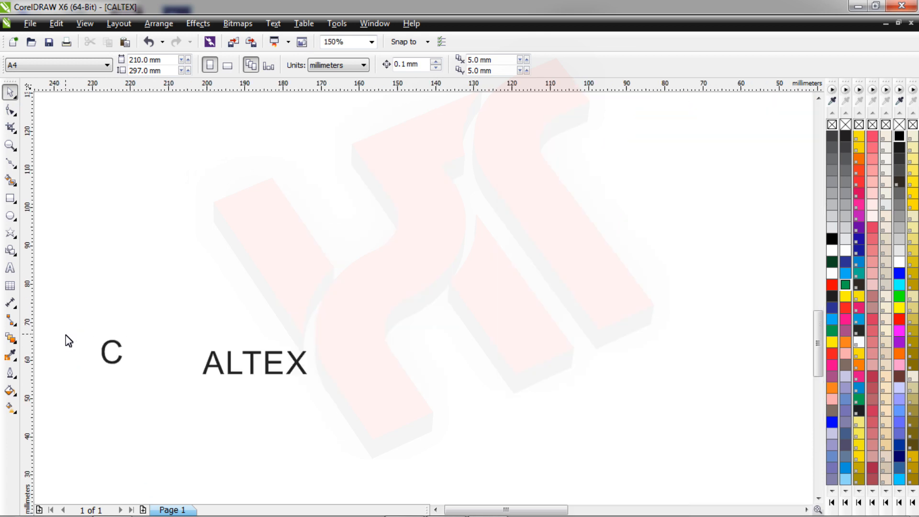
pyautogui.moveTo(106, 363); pyautogui.dragTo(184, 374)
# - Make both the C and ALTEX texts bold and set their font size to 150 pt
pyautogui.moveTo(148, 306); pyautogui.dragTo(348, 419)
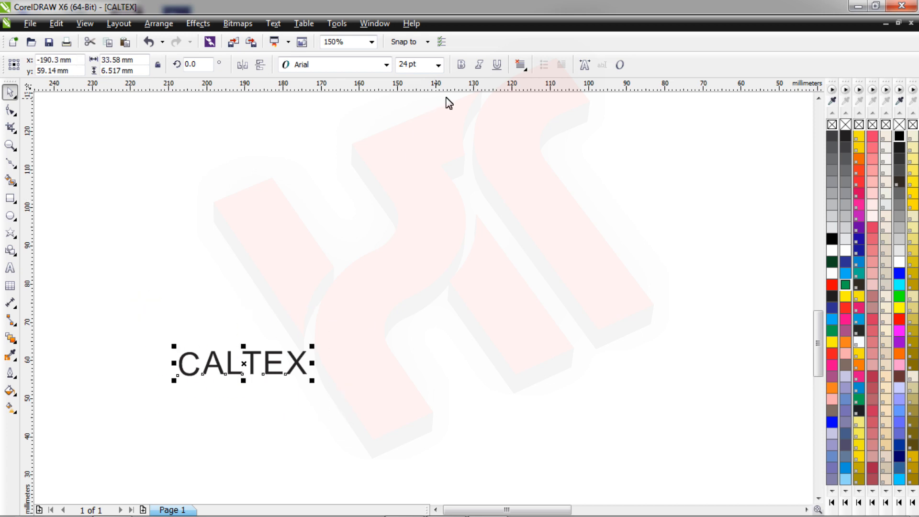
pyautogui.click(462, 65)
pyautogui.click(438, 64)
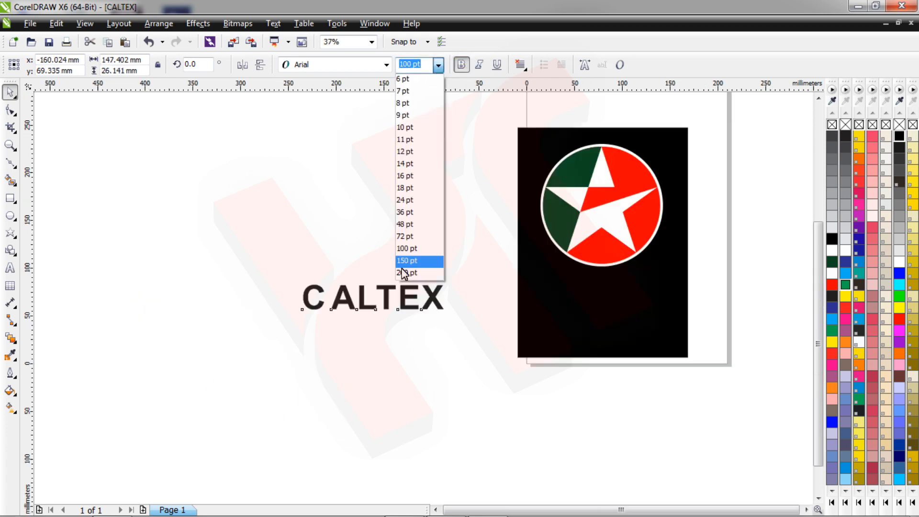
pyautogui.click(406, 261)
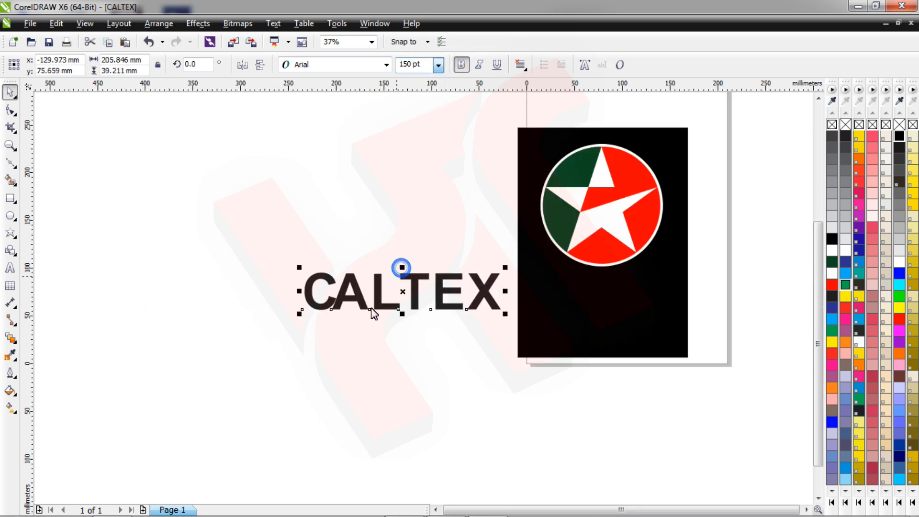
# - Move the C horizontally away from the A so the two letters no longer overlap
pyautogui.scroll(2, 314, 296)
pyautogui.scroll(3, 314, 297)
pyautogui.click(312, 396)
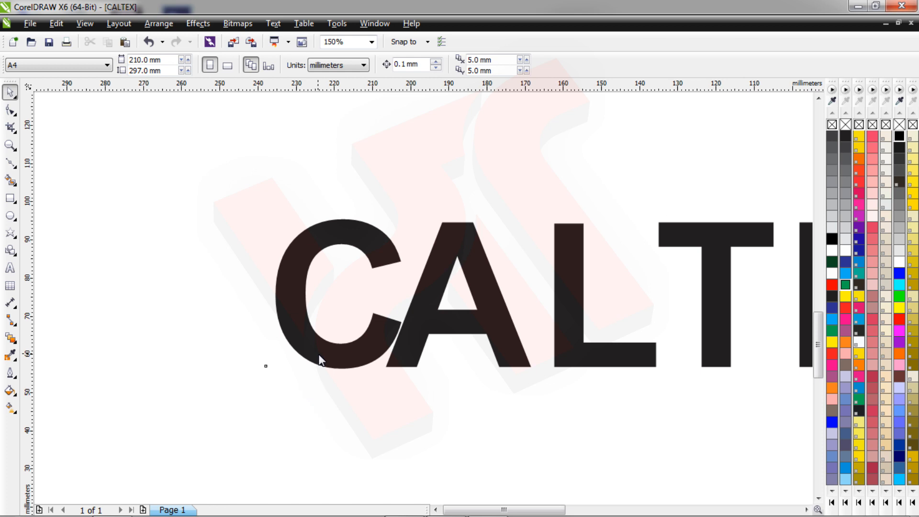
pyautogui.moveTo(311, 362); pyautogui.dragTo(304, 363)
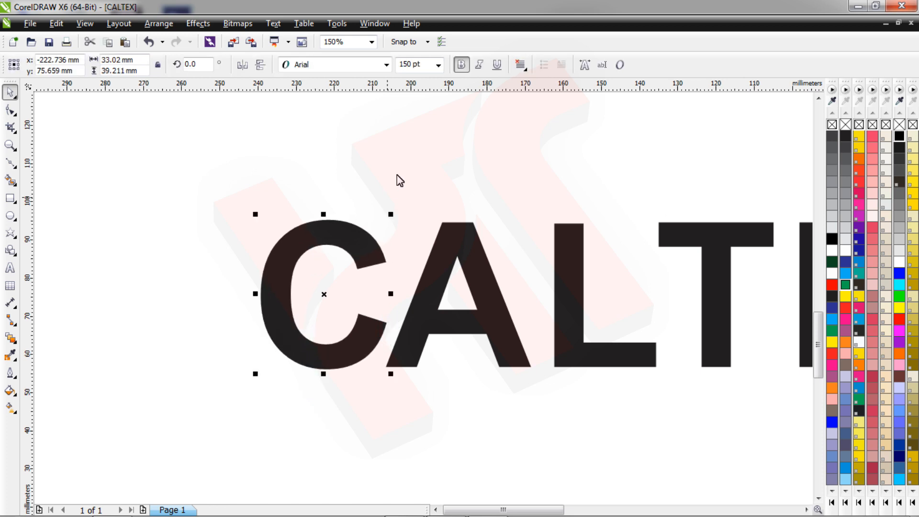
# - Place two horizontal guidelines, one along the letters' tops at about 95 mm and one along their baseline
pyautogui.click(486, 153)
pyautogui.moveTo(493, 86); pyautogui.dragTo(488, 221)
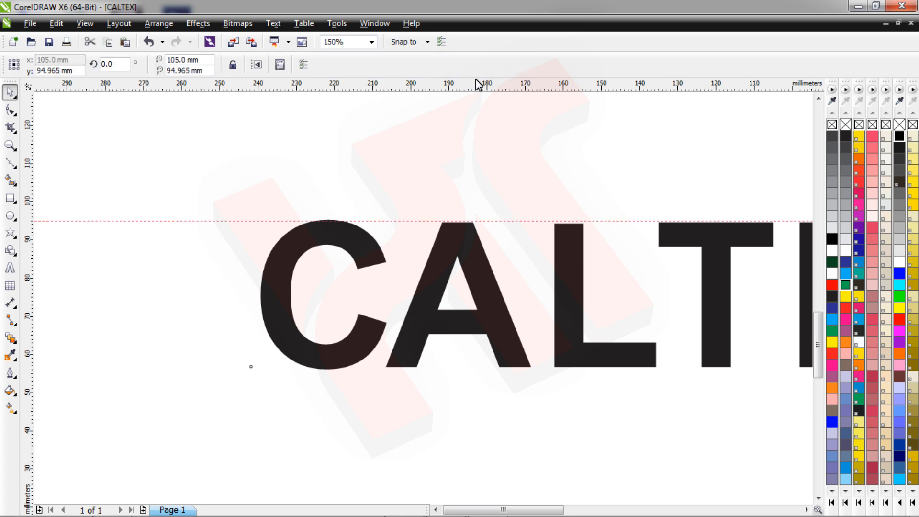
pyautogui.moveTo(478, 88); pyautogui.dragTo(473, 371)
# - Nudge the C up 0.4 mm so its lower curve rests on the baseline guideline
pyautogui.click(312, 243)
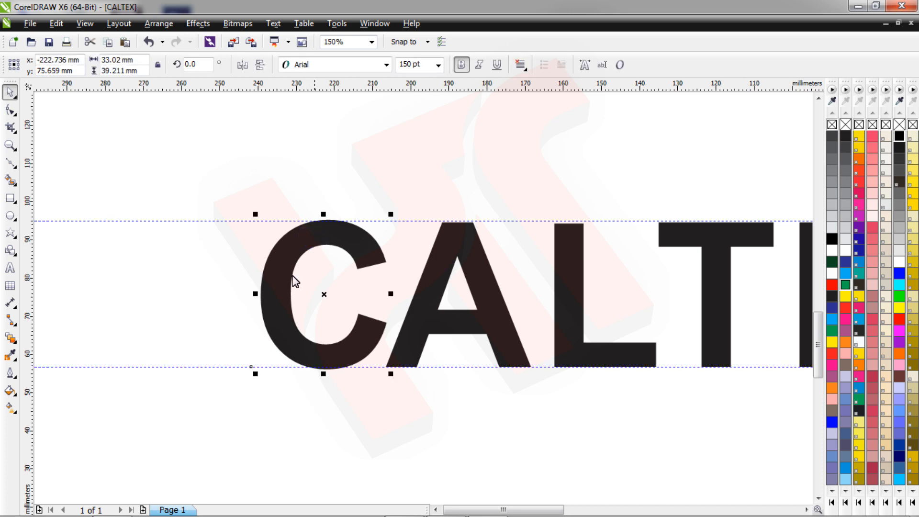
pyautogui.press('Up')
pyautogui.press('Up')
pyautogui.press('Up')
pyautogui.press('Up')
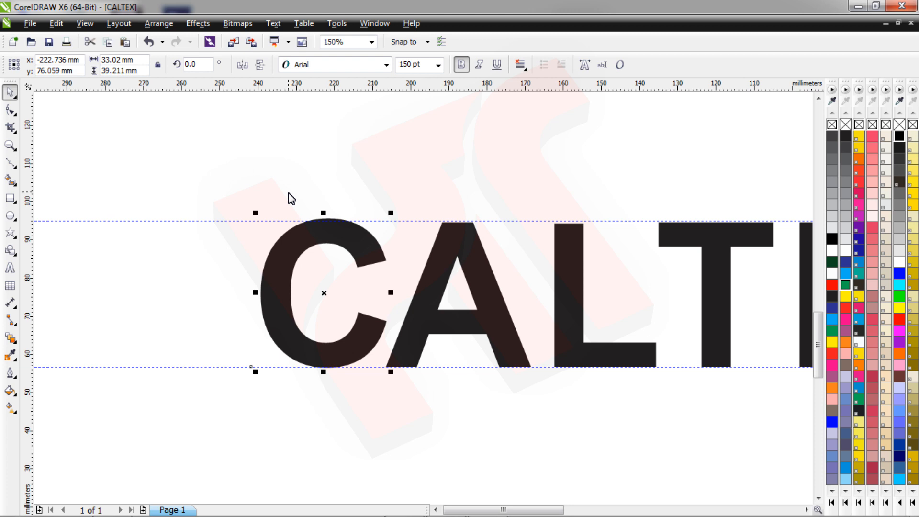
# - Draw an ellipse about 20 by 37 mm across the C's open end and fill it light blue
pyautogui.click(274, 196)
pyautogui.click(185, 266)
pyautogui.press('F7')
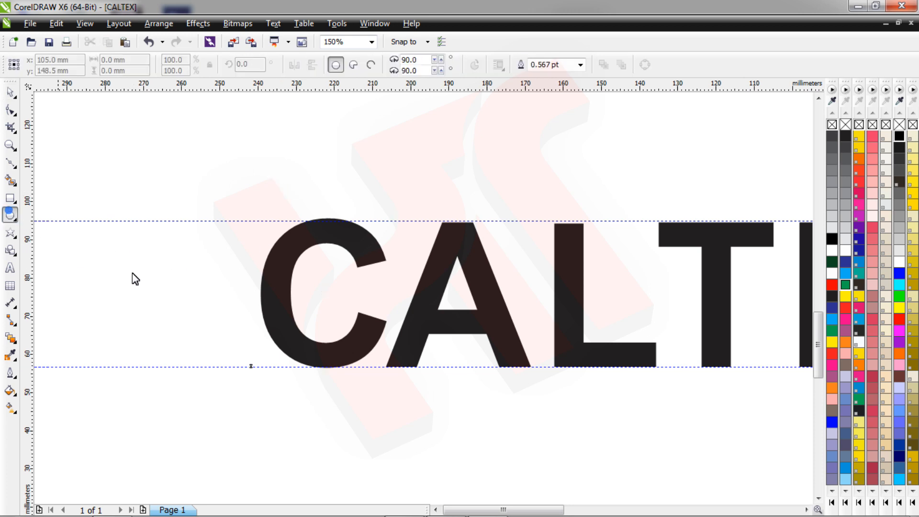
pyautogui.moveTo(355, 220); pyautogui.dragTo(434, 367)
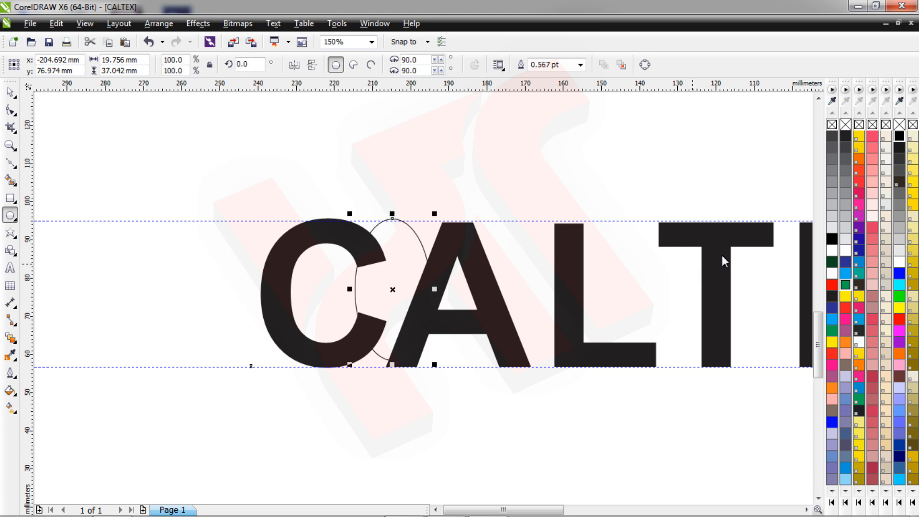
pyautogui.click(846, 274)
# - Move the blue ellipse toward the C and slightly down, centring it vertically between the two horizontal guidelines over the C's tips
pyautogui.click(10, 92)
pyautogui.moveTo(395, 294); pyautogui.dragTo(386, 295)
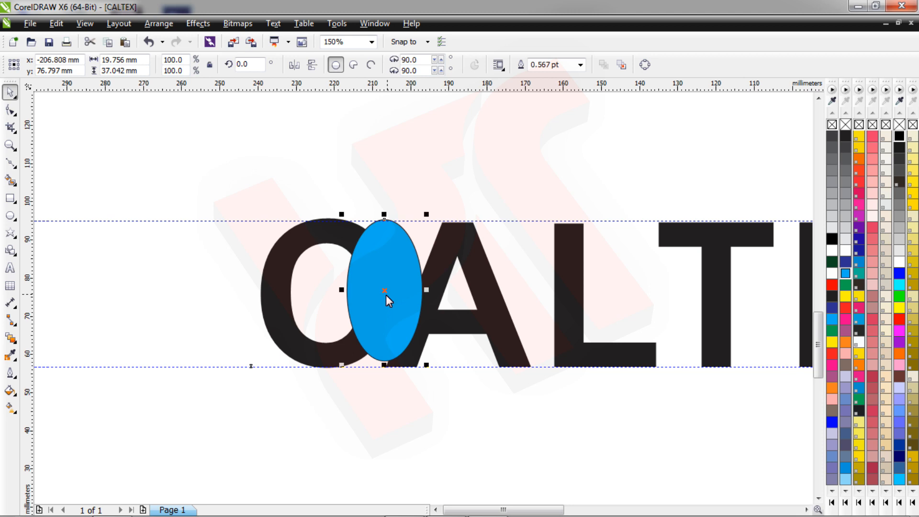
pyautogui.press('Down')
pyautogui.press('Down')
pyautogui.press('Down')
pyautogui.press('Down')
pyautogui.press('Down')
pyautogui.press('Down')
pyautogui.press('Left')
pyautogui.press('Left')
pyautogui.press('Left')
pyautogui.press('Left')
pyautogui.press('Left')
pyautogui.press('Left')
pyautogui.press('Left')
pyautogui.press('Left')
pyautogui.press('Left')
pyautogui.press('Left')
pyautogui.press('Left')
pyautogui.press('Left')
pyautogui.press('Left')
pyautogui.press('Left')
pyautogui.press('Left')
pyautogui.press('Left')
pyautogui.press('Left')
pyautogui.press('Left')
pyautogui.press('Left')
pyautogui.press('Left')
pyautogui.press('Right')
pyautogui.press('Right')
pyautogui.press('Right')
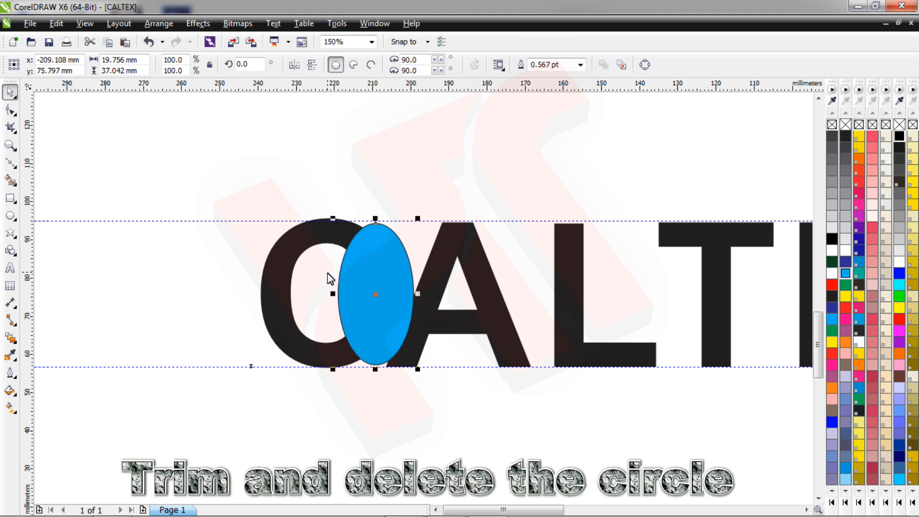
# - Trim the C with the blue ellipse and delete the ellipse
pyautogui.keyDown('shift'); pyautogui.click(275, 293); pyautogui.keyUp('shift')
pyautogui.click(421, 66)
pyautogui.click(330, 156)
pyautogui.click(380, 267)
pyautogui.press('Delete')
pyautogui.scroll(-2, 373, 271)
# - Convert the ALTEX text to curves for node editing
pyautogui.click(351, 317)
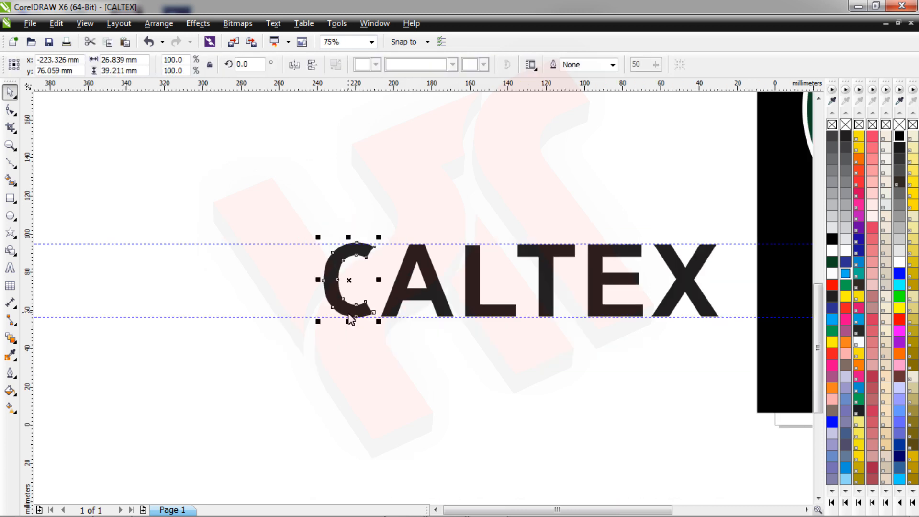
pyautogui.click(404, 311)
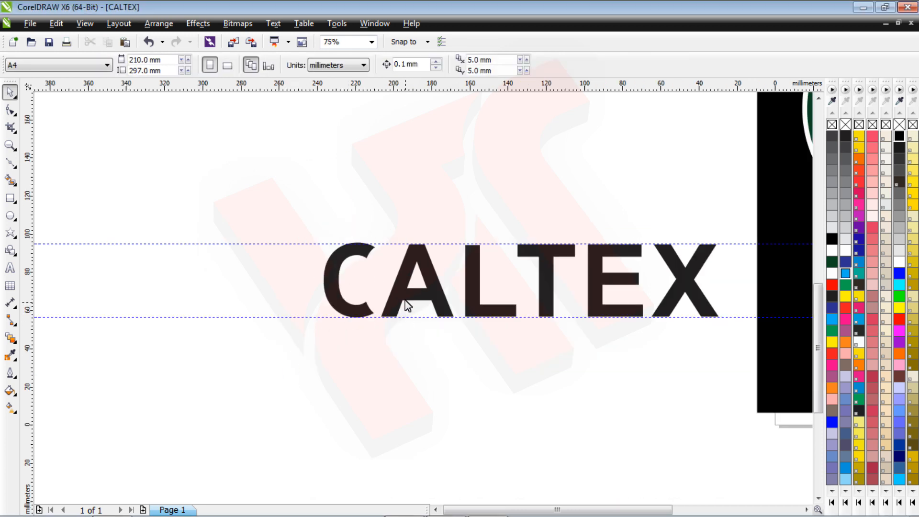
pyautogui.click(402, 292)
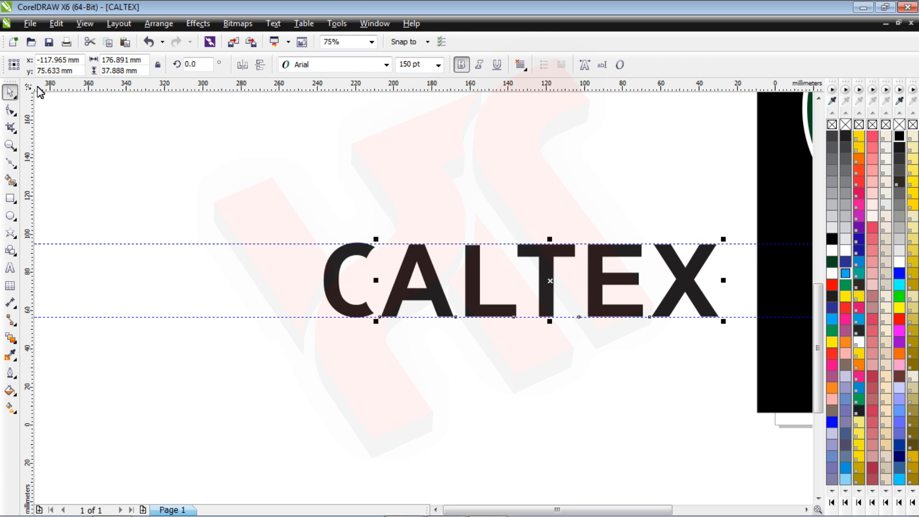
pyautogui.click(14, 112)
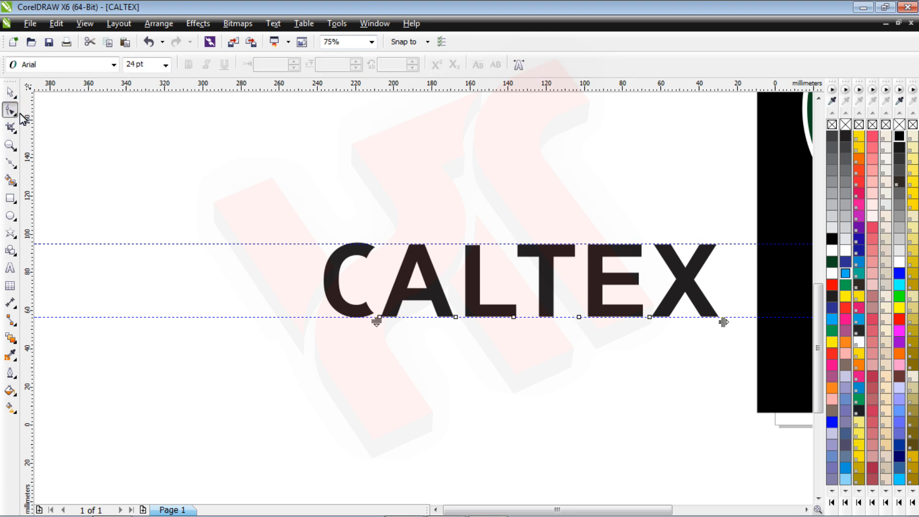
pyautogui.hotkey('ctrl', 'q')
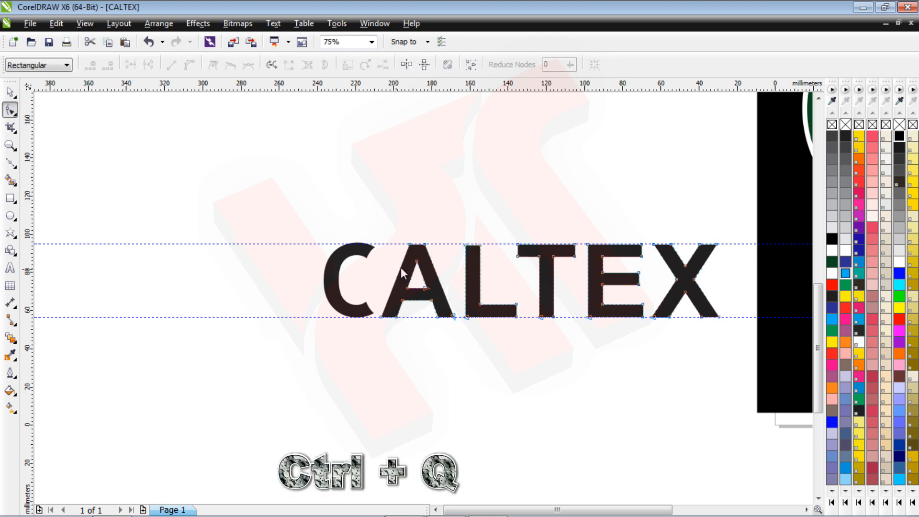
# - Delete the A's two inner corner nodes below the crossbar and the two inner leg nodes on the baseline
pyautogui.scroll(3, 390, 275)
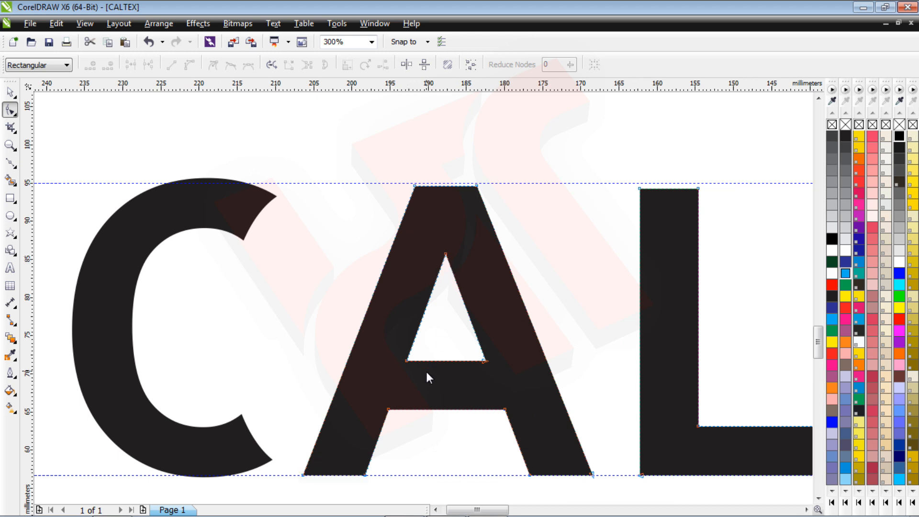
pyautogui.doubleClick(388, 411)
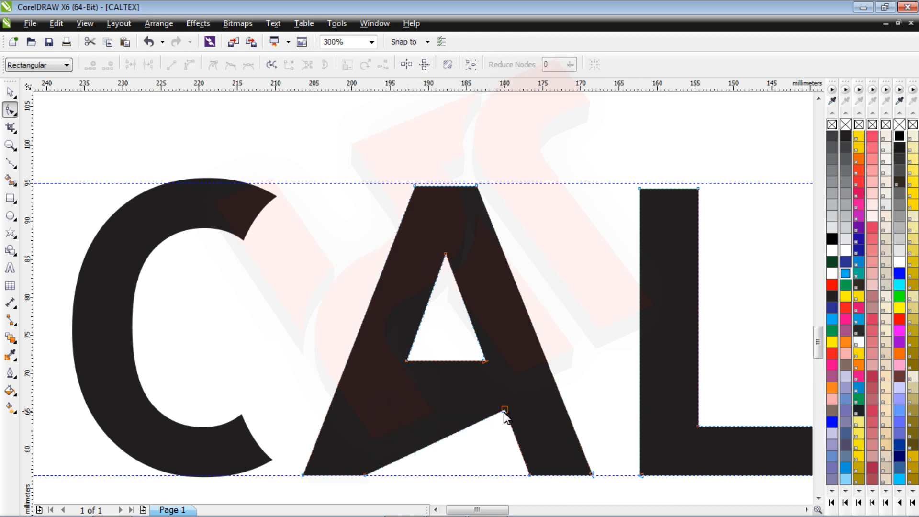
pyautogui.doubleClick(504, 411)
pyautogui.scroll(-2, 499, 400)
pyautogui.scroll(2, 493, 406)
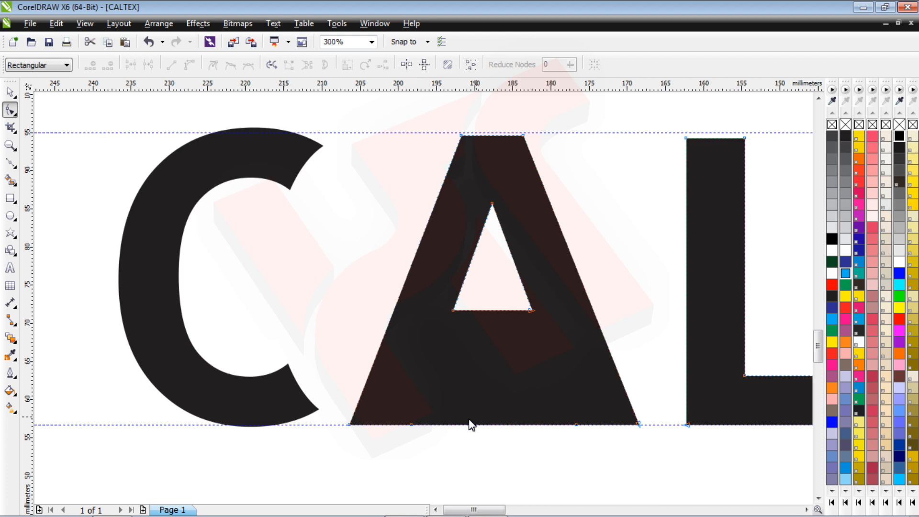
pyautogui.click(410, 425)
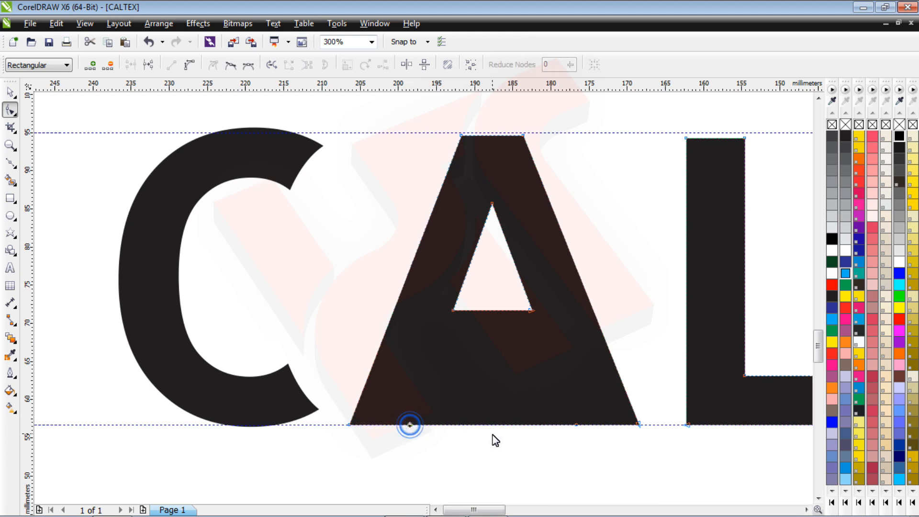
pyautogui.doubleClick(576, 425)
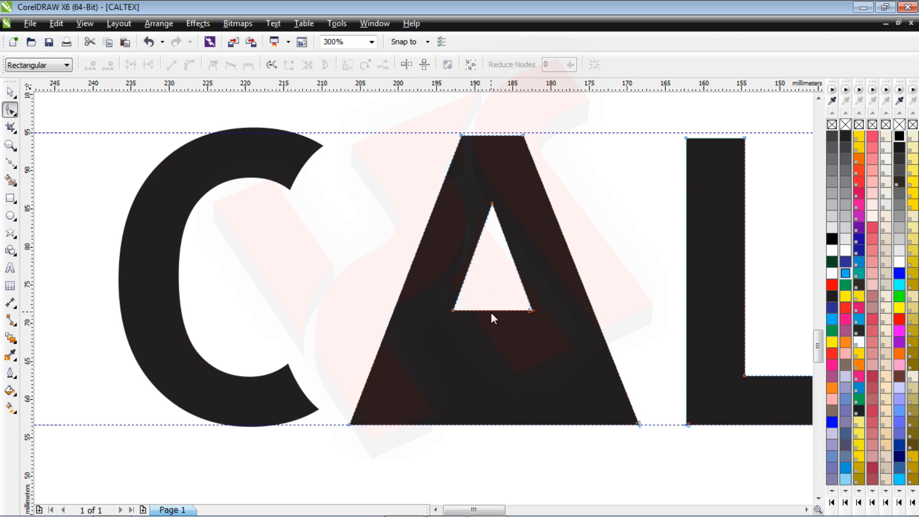
# - Pull the base edge of the A's inner triangle straight down to the baseline guideline
pyautogui.moveTo(492, 313); pyautogui.dragTo(491, 425)
pyautogui.scroll(2, 491, 426)
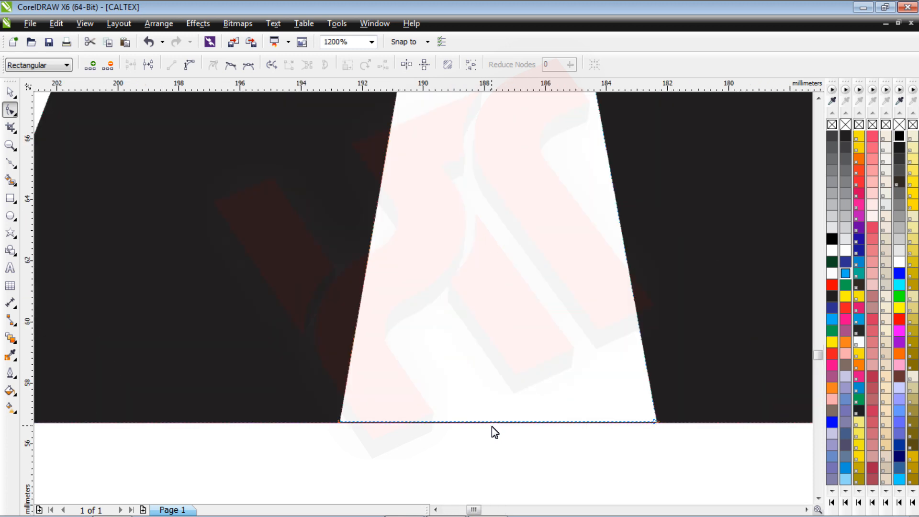
pyautogui.scroll(-2, 660, 425)
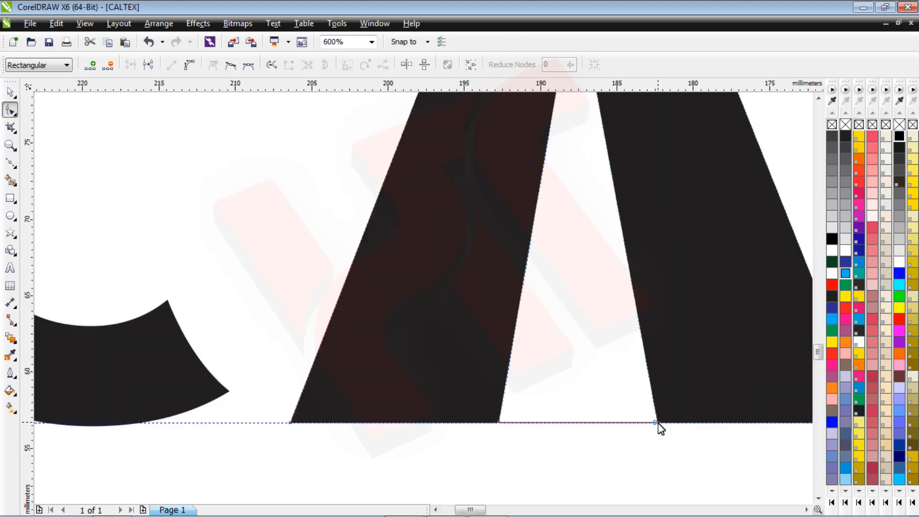
pyautogui.scroll(1, 756, 425)
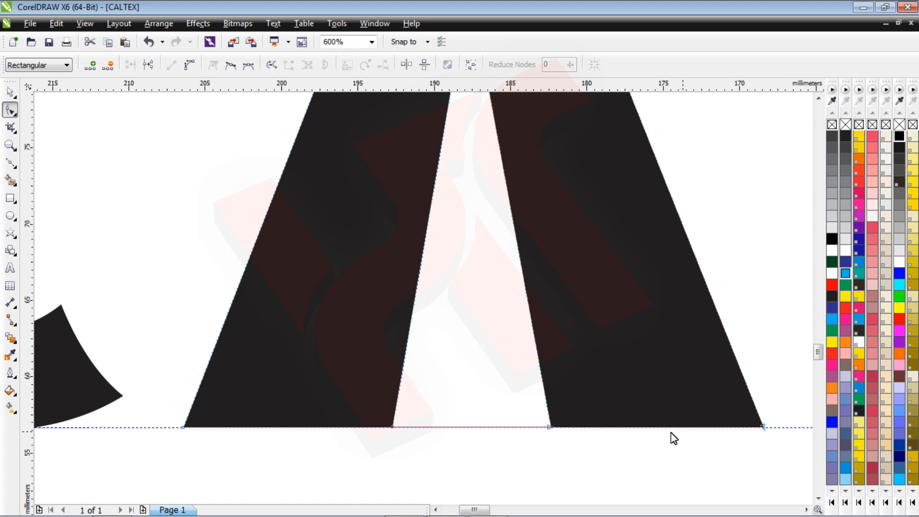
# - Spread the inner triangle's two lower corners along the baseline until both legs of the A have an even thickness
pyautogui.moveTo(550, 427); pyautogui.dragTo(653, 427)
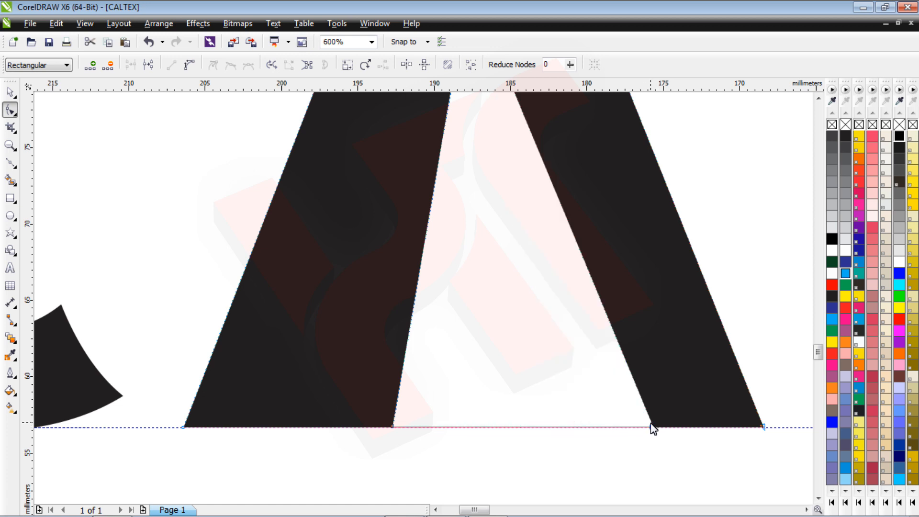
pyautogui.scroll(-1, 654, 431)
pyautogui.moveTo(520, 425); pyautogui.dragTo(477, 429)
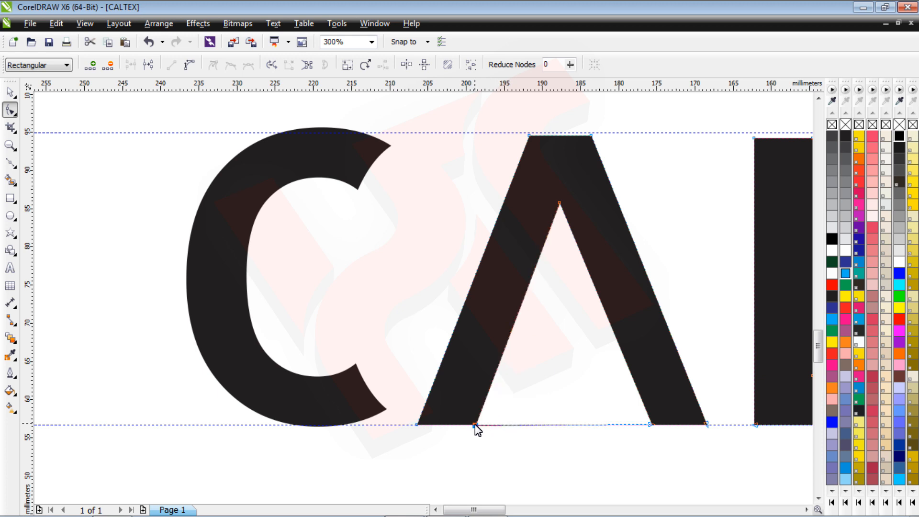
pyautogui.scroll(1, 612, 427)
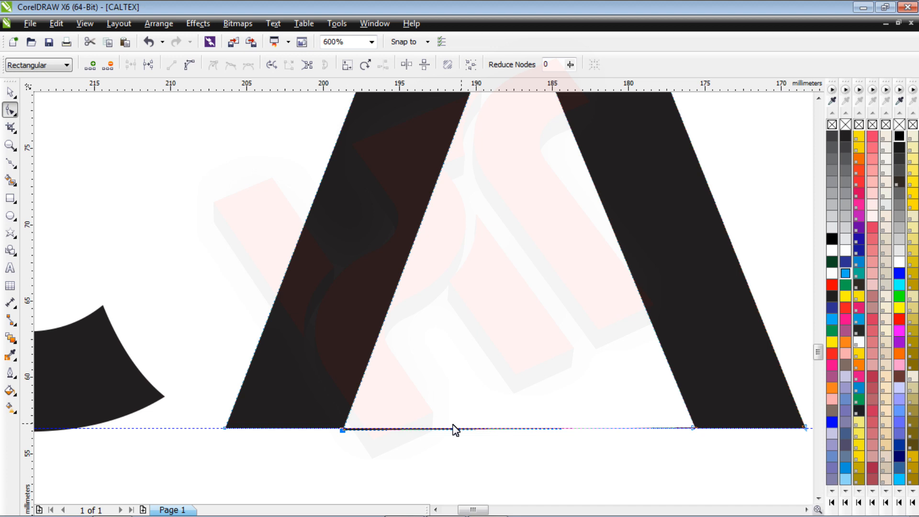
pyautogui.scroll(2, 339, 434)
pyautogui.moveTo(379, 428); pyautogui.dragTo(386, 410)
pyautogui.scroll(-3, 608, 408)
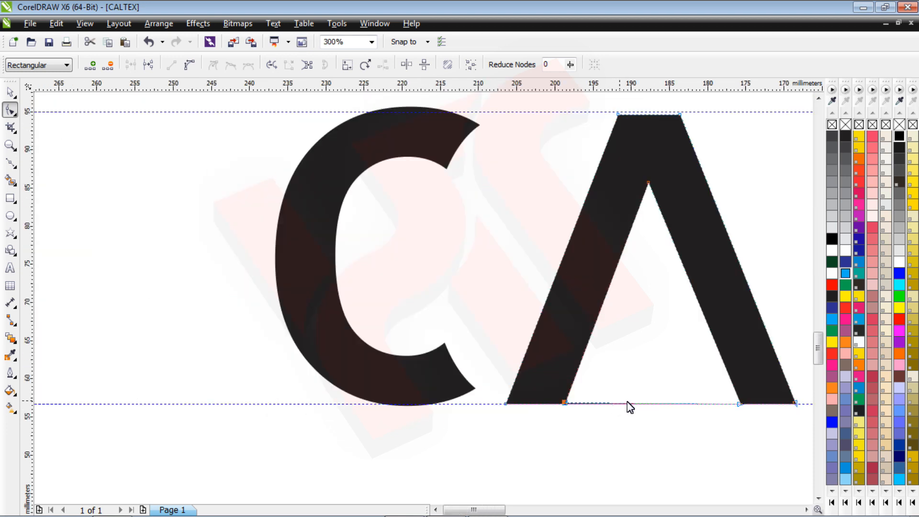
pyautogui.scroll(2, 670, 413)
pyautogui.scroll(-2, 668, 411)
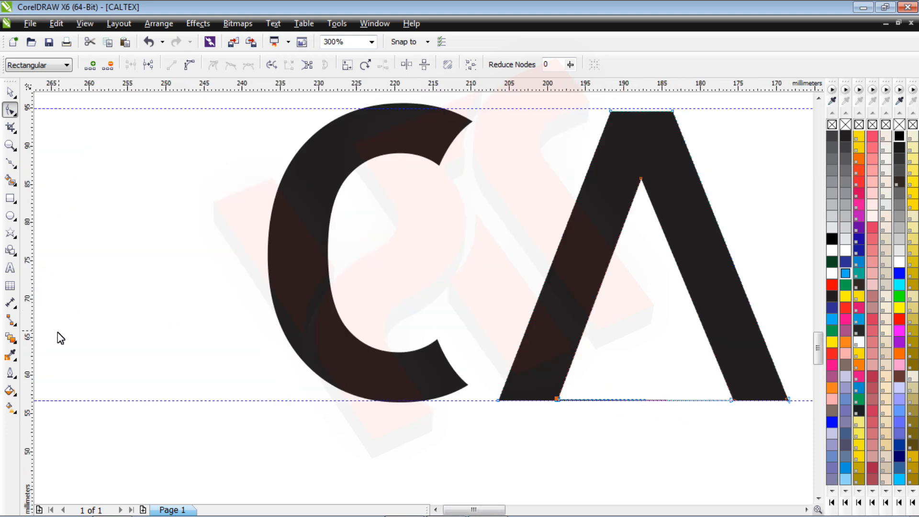
# - Place a vertical guideline through the A's inner apex and add a node where it crosses the inner triangle's base edge
pyautogui.moveTo(25, 340); pyautogui.dragTo(641, 388)
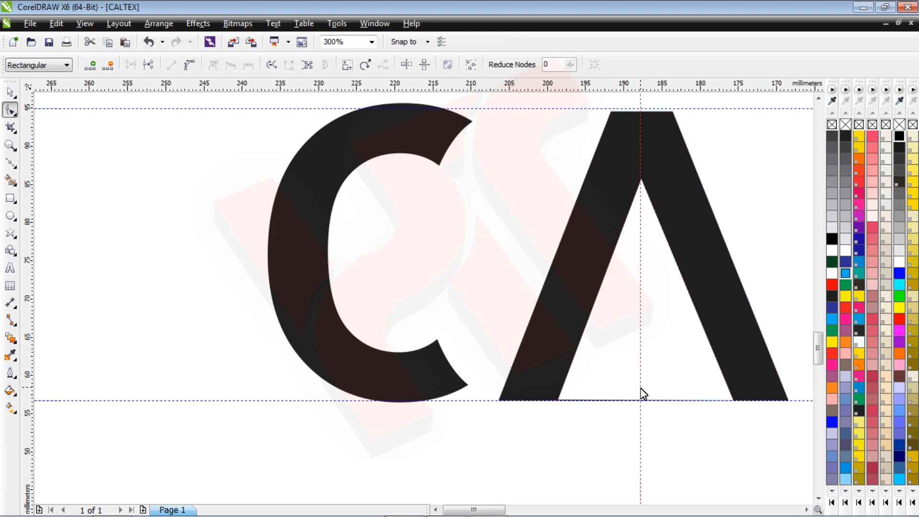
pyautogui.scroll(2, 641, 386)
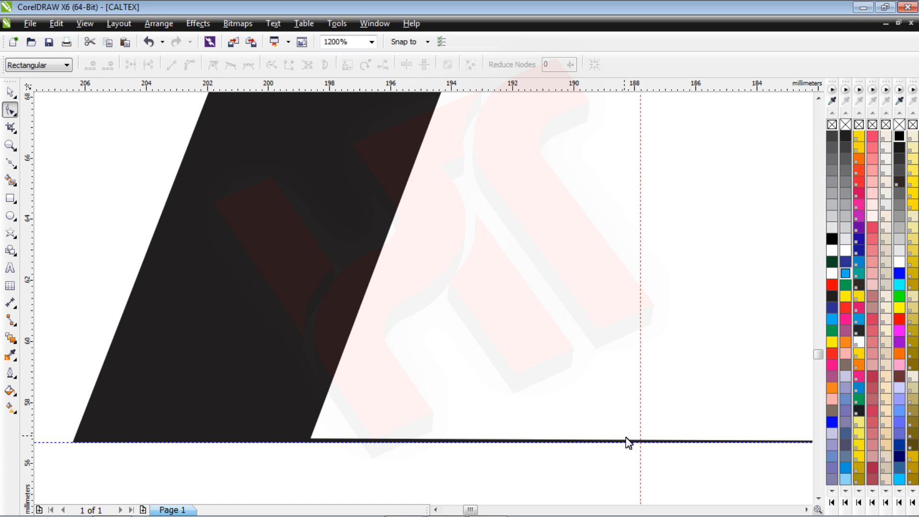
pyautogui.scroll(2, 648, 448)
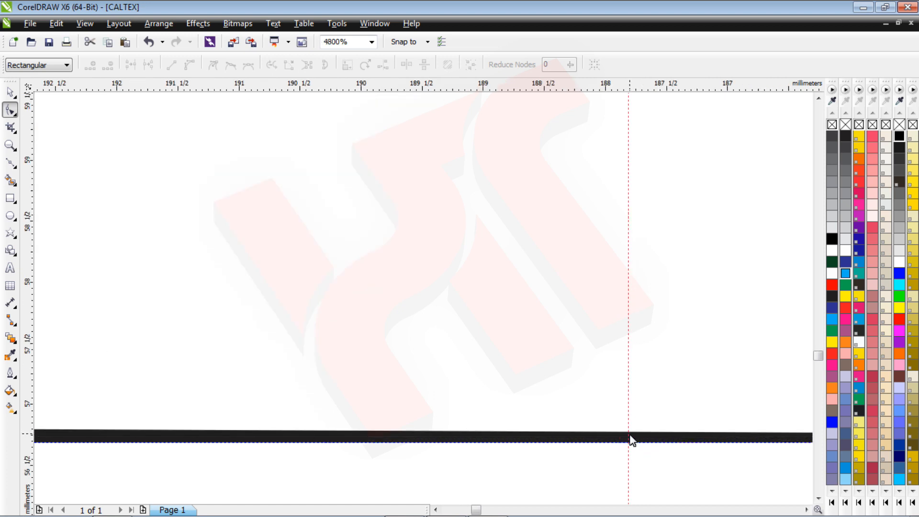
pyautogui.click(630, 436)
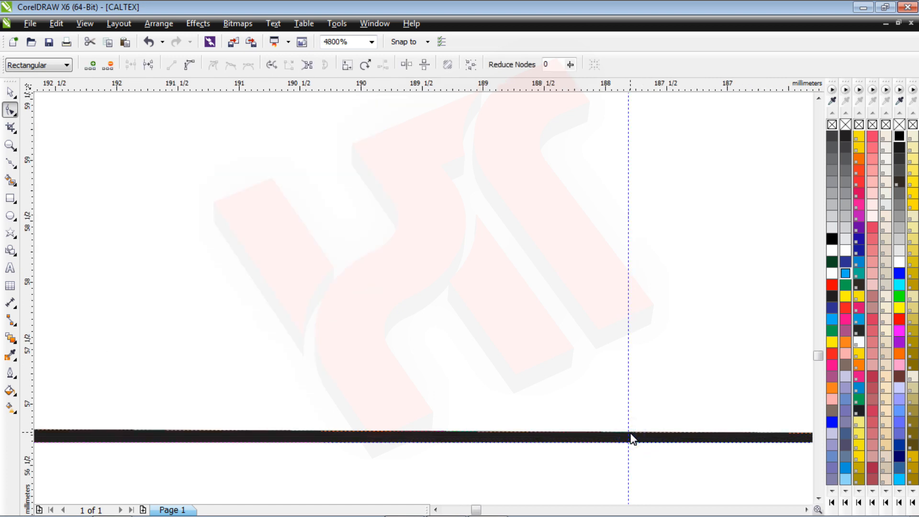
pyautogui.click(631, 435)
pyautogui.rightClick(631, 437)
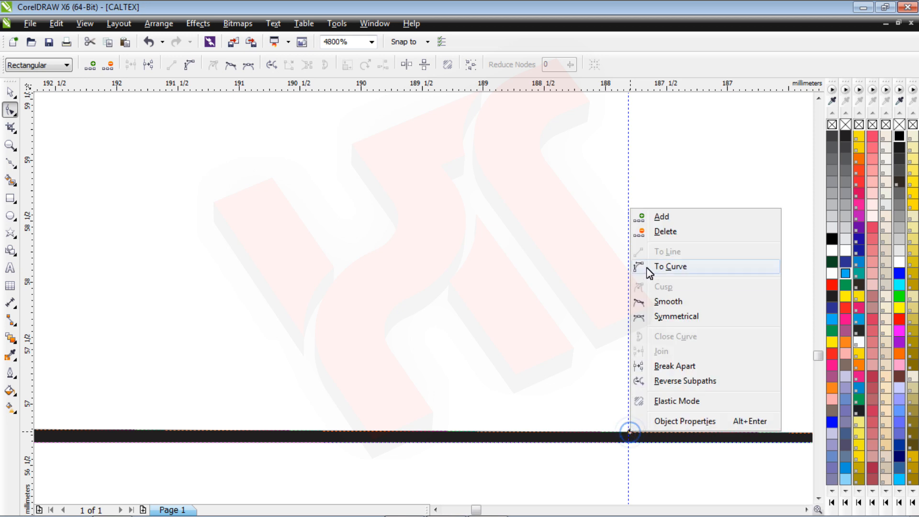
pyautogui.click(660, 218)
pyautogui.scroll(-2, 559, 236)
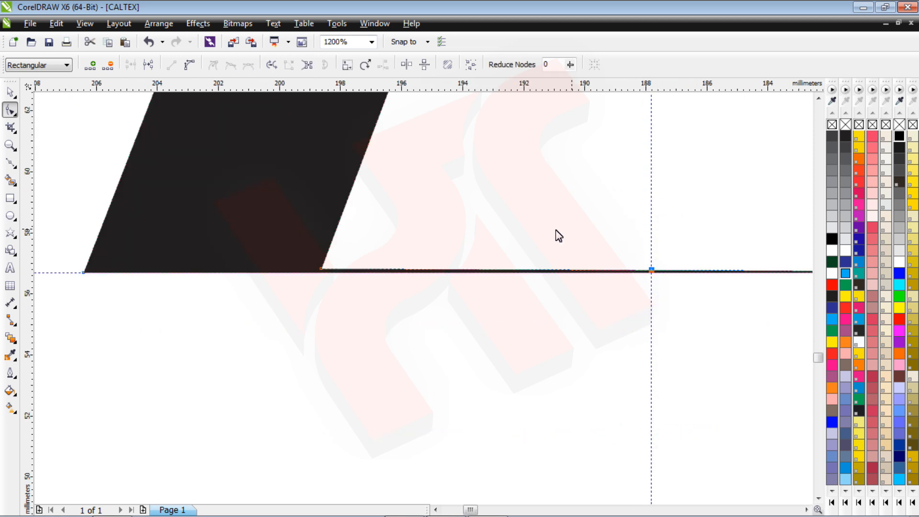
# - Align the inner triangle's two lower corner nodes exactly with the baseline guideline
pyautogui.scroll(2, 312, 266)
pyautogui.moveTo(352, 295); pyautogui.dragTo(353, 314)
pyautogui.scroll(-3, 360, 320)
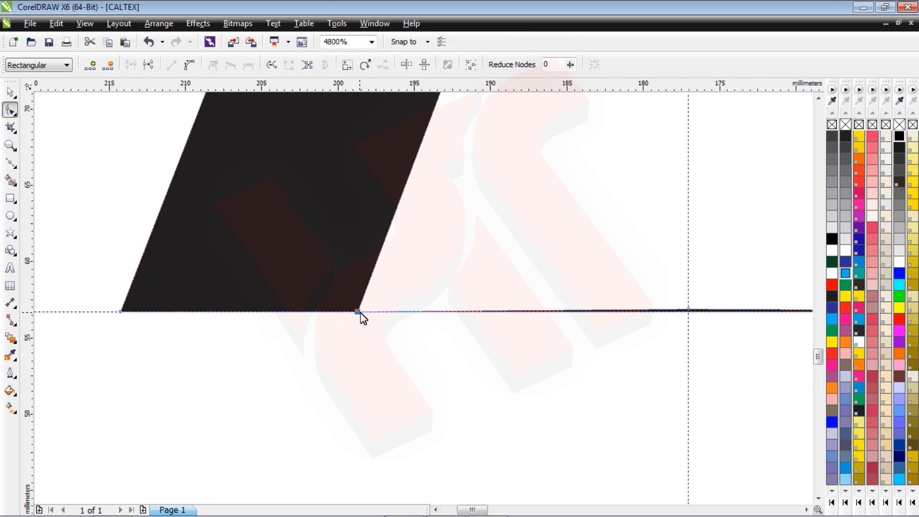
pyautogui.scroll(2, 528, 314)
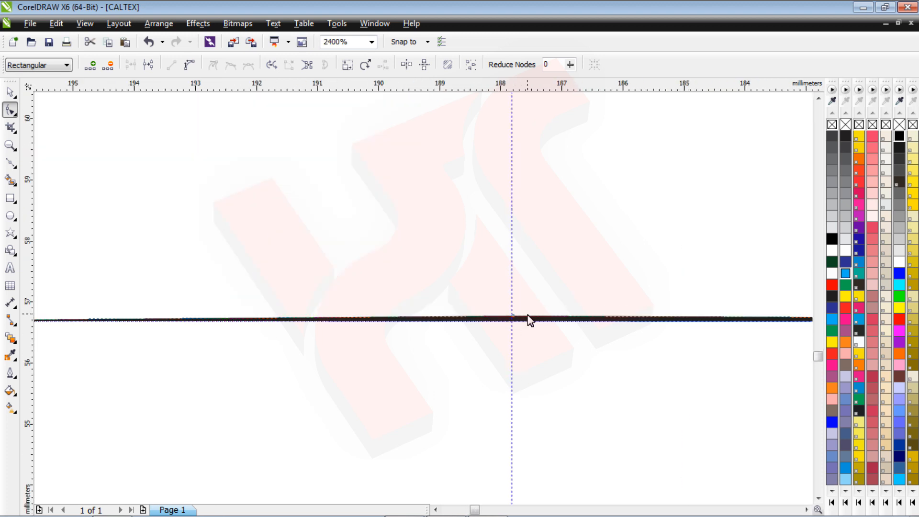
pyautogui.scroll(-2, 530, 320)
pyautogui.scroll(4, 715, 325)
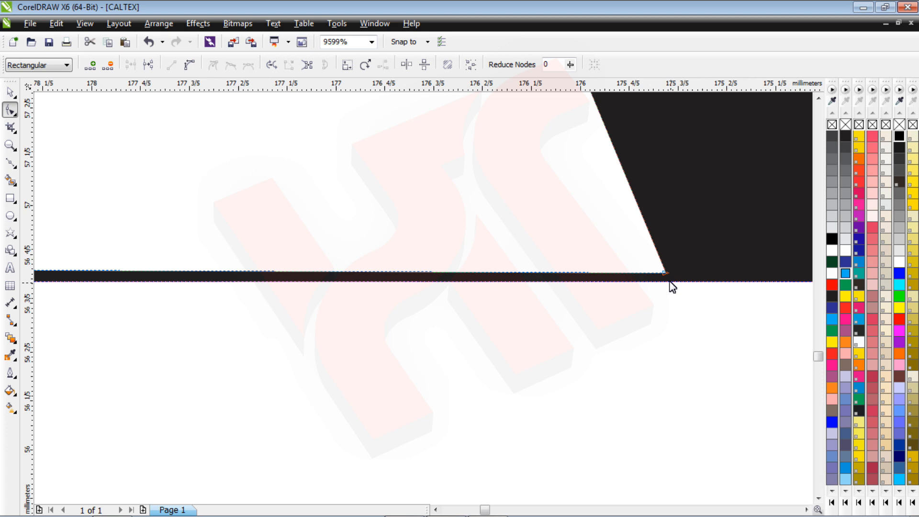
pyautogui.scroll(-3, 668, 281)
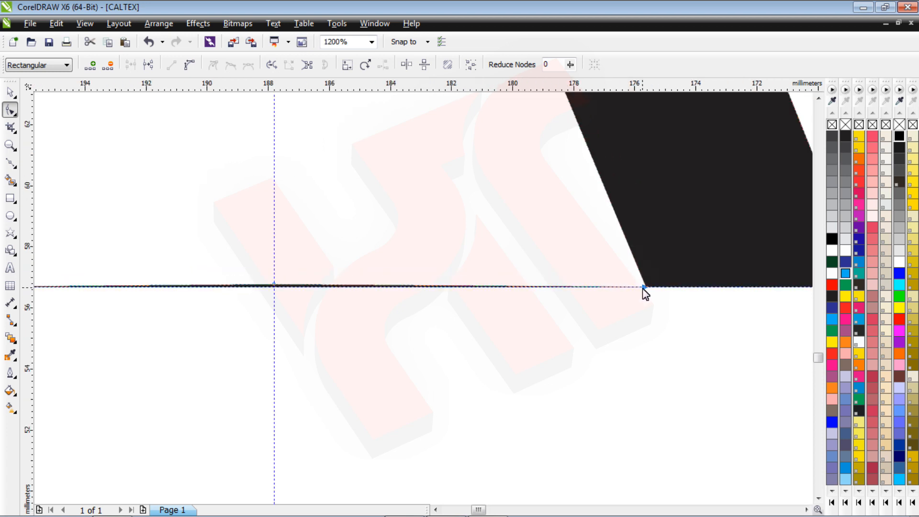
# - Raise the base edge's middle node along the vertical guideline to form a solid triangle between the A's legs, about a third of its height
pyautogui.scroll(-1, 388, 295)
pyautogui.moveTo(330, 287); pyautogui.dragTo(331, 109)
pyautogui.scroll(-4, 331, 109)
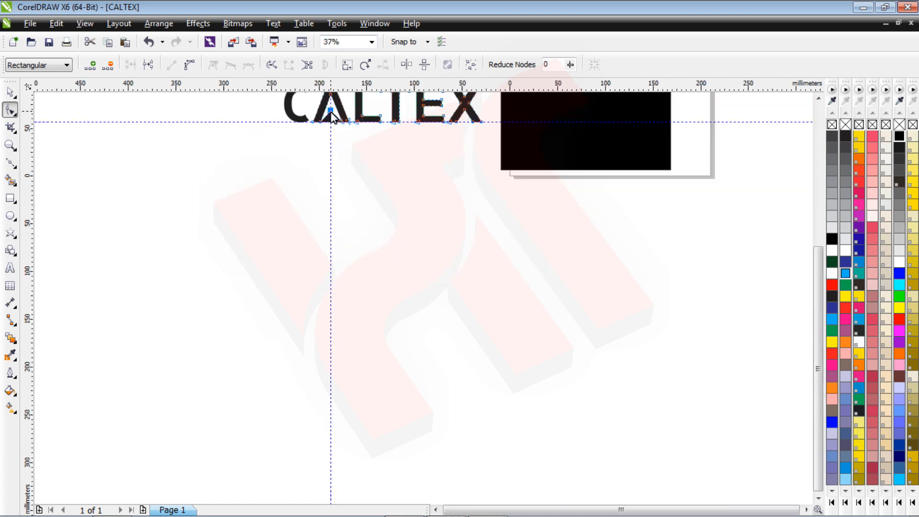
pyautogui.scroll(-2, 331, 114)
pyautogui.scroll(5, 332, 103)
pyautogui.scroll(-2, 337, 117)
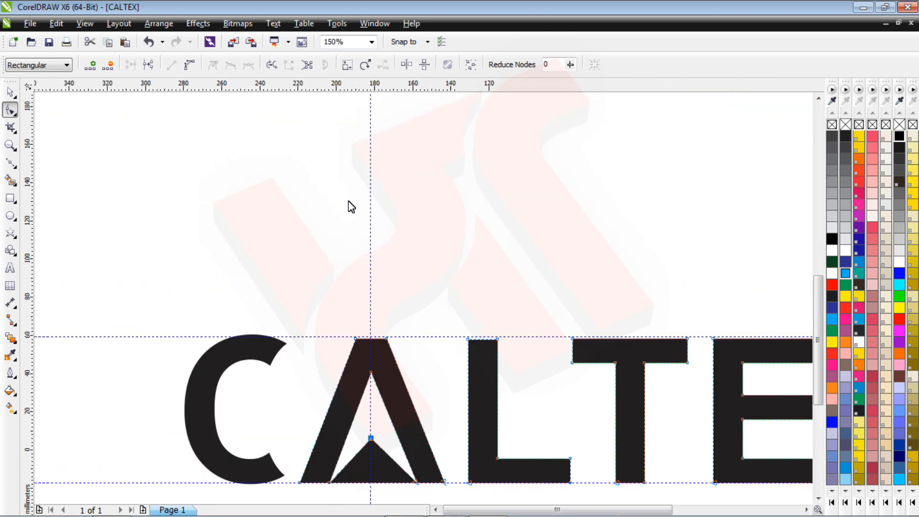
pyautogui.scroll(1, 358, 274)
pyautogui.moveTo(367, 341); pyautogui.dragTo(368, 334)
pyautogui.scroll(-2, 379, 323)
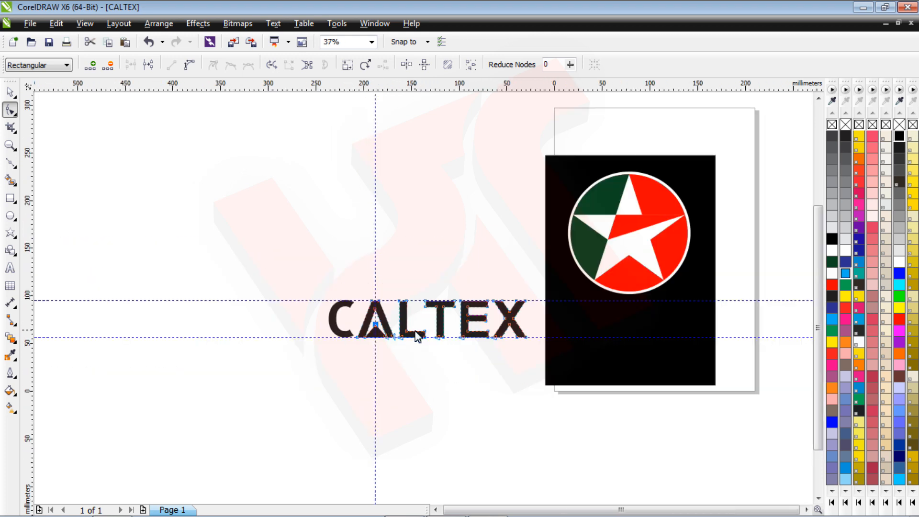
# - Extend the upper end corner of the E's lowest arm outwards to slant its end parallel to the X's leg
pyautogui.scroll(2, 418, 335)
pyautogui.scroll(-2, 670, 327)
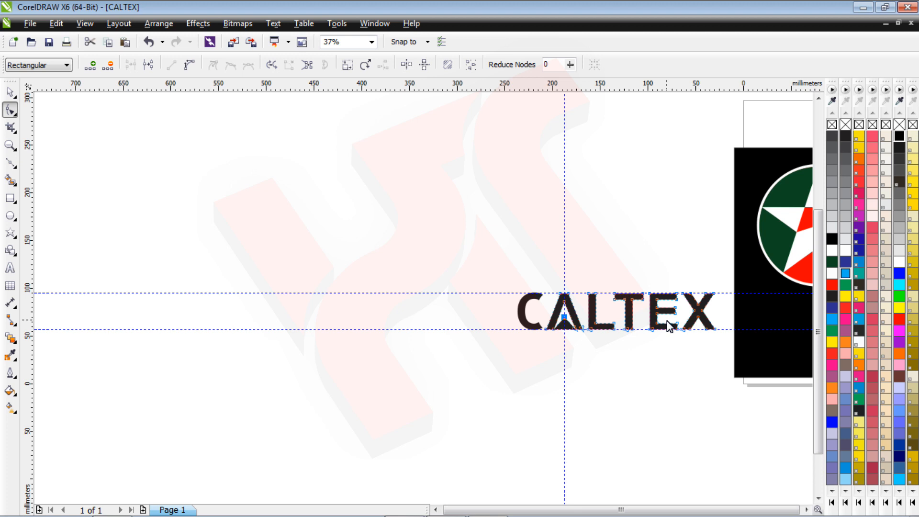
pyautogui.scroll(1, 671, 322)
pyautogui.scroll(2, 675, 320)
pyautogui.scroll(-1, 665, 345)
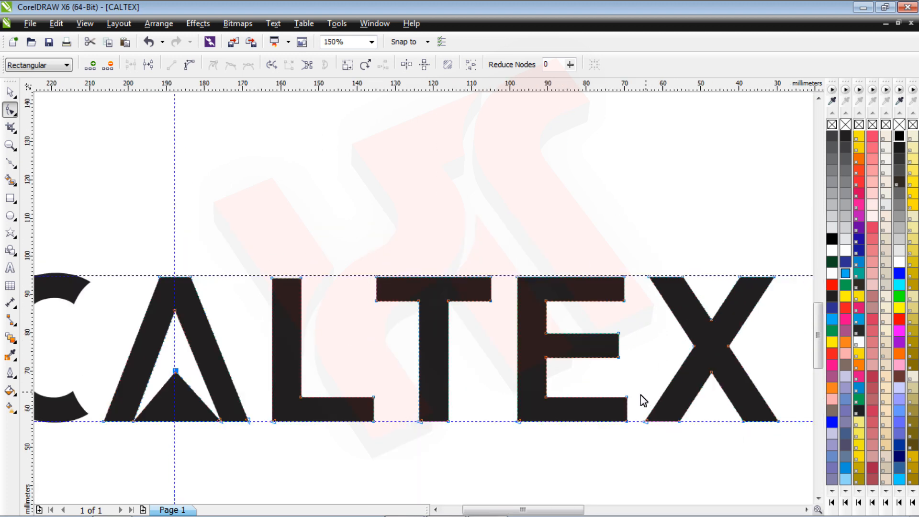
pyautogui.moveTo(629, 400); pyautogui.dragTo(646, 400)
# - Shift the upper end corners of the E's middle and top arms inwards so both arm ends are slanted
pyautogui.scroll(1, 619, 340)
pyautogui.moveTo(620, 332); pyautogui.dragTo(611, 333)
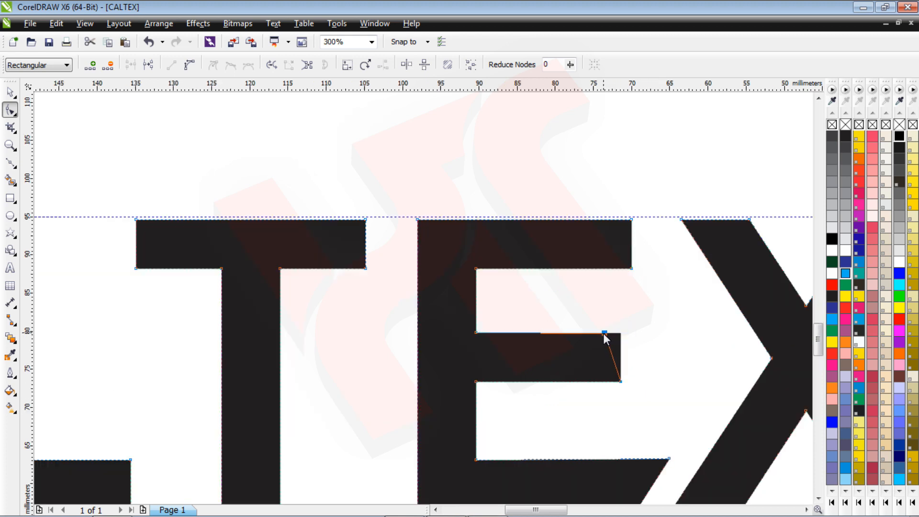
pyautogui.moveTo(606, 334); pyautogui.dragTo(607, 334)
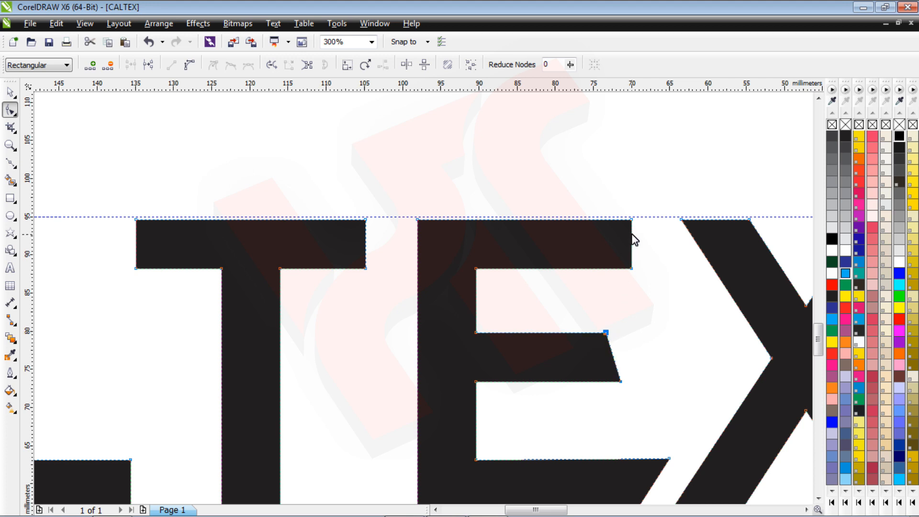
pyautogui.moveTo(619, 220); pyautogui.dragTo(618, 222)
pyautogui.scroll(-2, 662, 229)
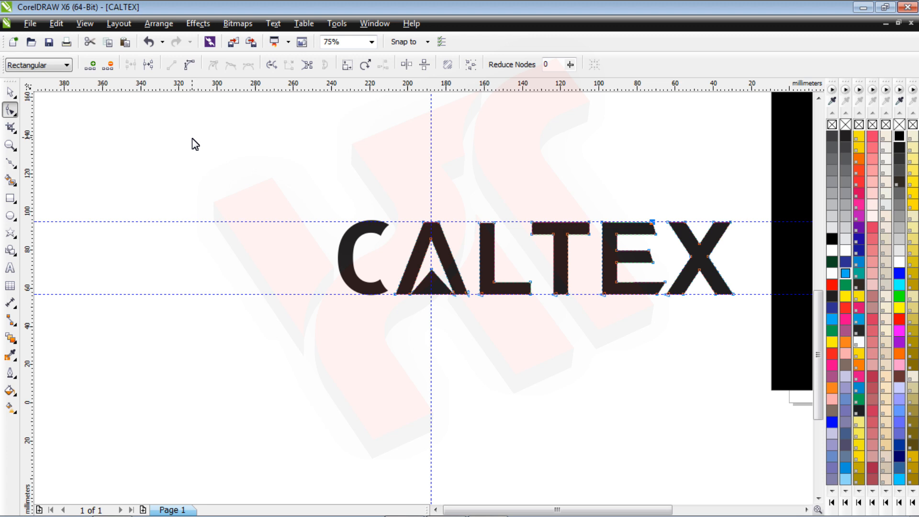
# - Move the whole CALTEX lettering onto the black rectangle below the circle and scale it down to about 166 mm wide
pyautogui.click(13, 93)
pyautogui.click(96, 160)
pyautogui.moveTo(217, 168); pyautogui.dragTo(755, 324)
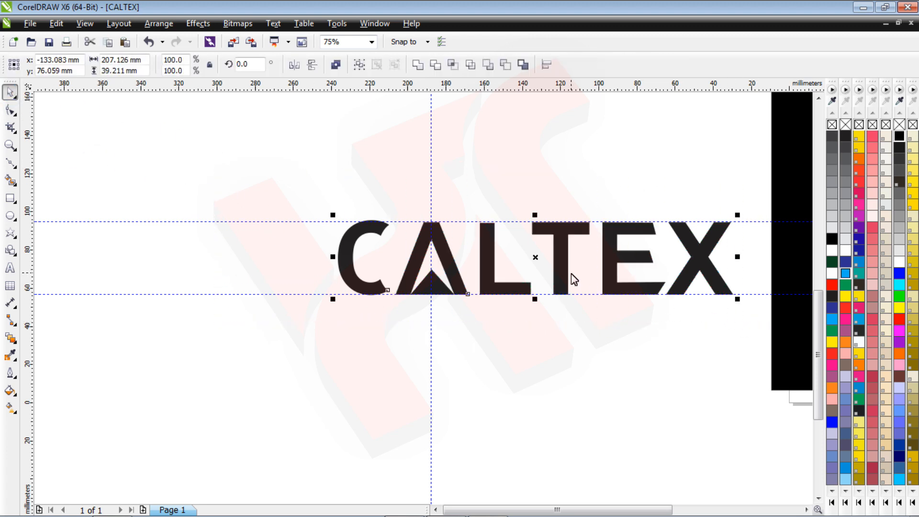
pyautogui.scroll(-2, 574, 280)
pyautogui.moveTo(564, 271); pyautogui.dragTo(661, 276)
pyautogui.scroll(2, 733, 271)
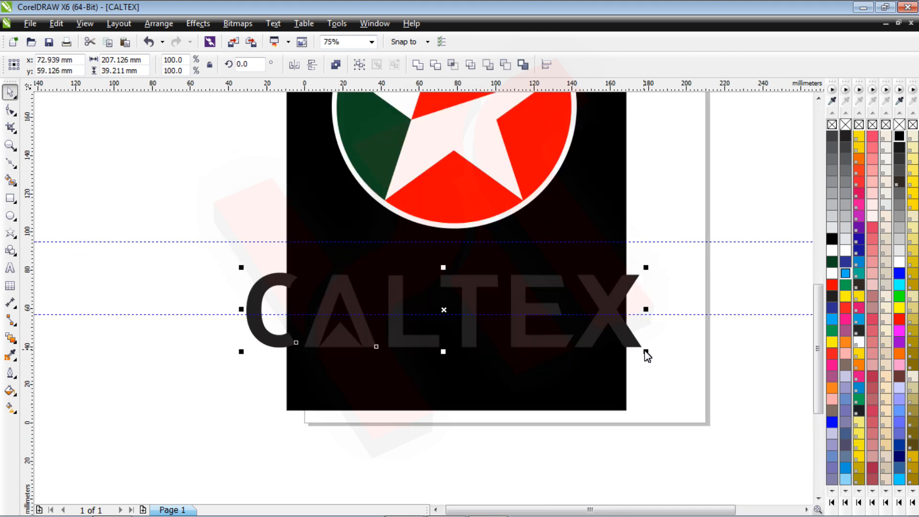
pyautogui.moveTo(647, 352); pyautogui.dragTo(632, 348)
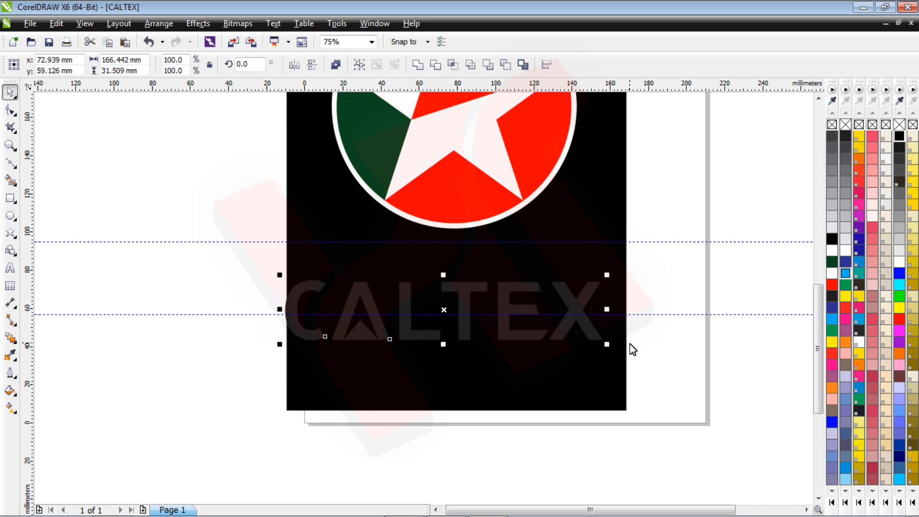
# - Fill the CALTEX lettering white and nudge it to about X 79.3 mm, Y 73.2 mm, centred just below the circle
pyautogui.click(900, 263)
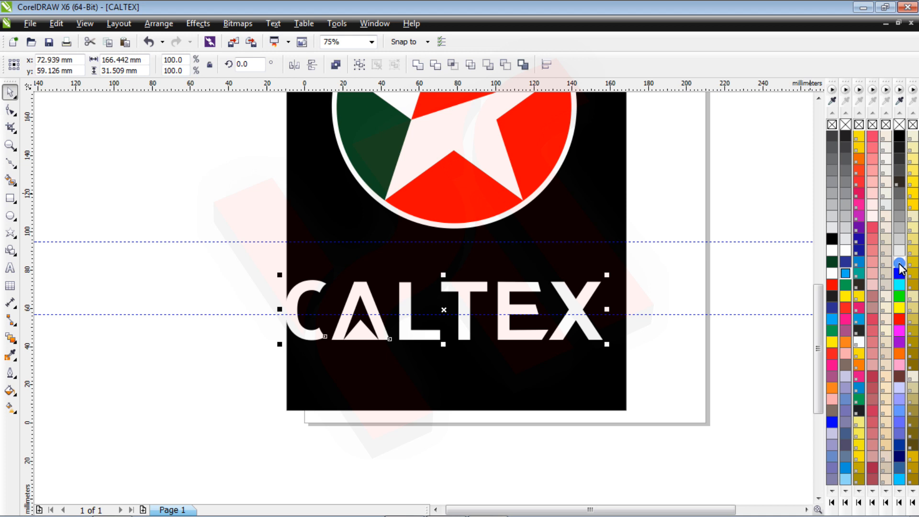
pyautogui.press('Right')
pyautogui.press('Right')
pyautogui.press('Right')
pyautogui.press('Right')
pyautogui.press('Right')
pyautogui.press('Right')
pyautogui.press('Right')
pyautogui.press('Right')
pyautogui.press('Right')
pyautogui.press('Right')
pyautogui.press('Right')
pyautogui.press('Right')
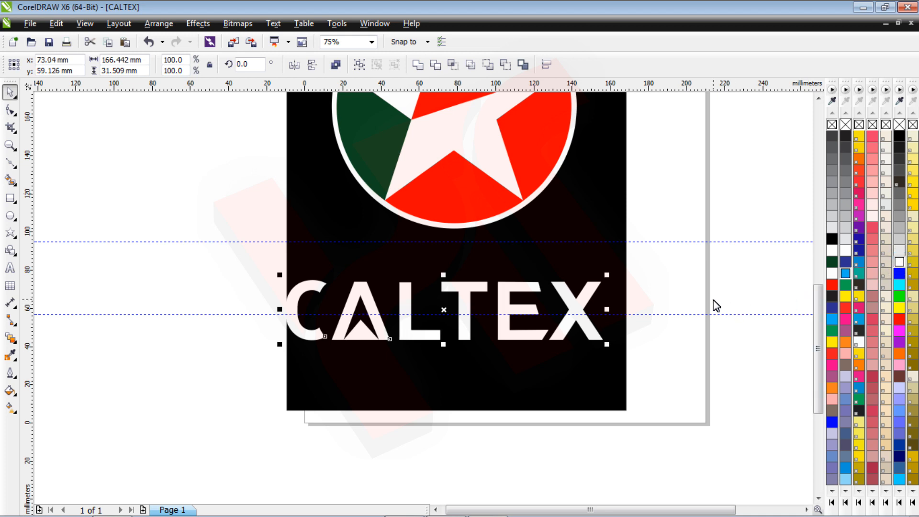
pyautogui.press('Right')
pyautogui.press('Right')
pyautogui.press('Right')
pyautogui.press('Right')
pyautogui.press('Right')
pyautogui.press('Right')
pyautogui.press('Right')
pyautogui.press('Right')
pyautogui.press('Right')
pyautogui.press('Right')
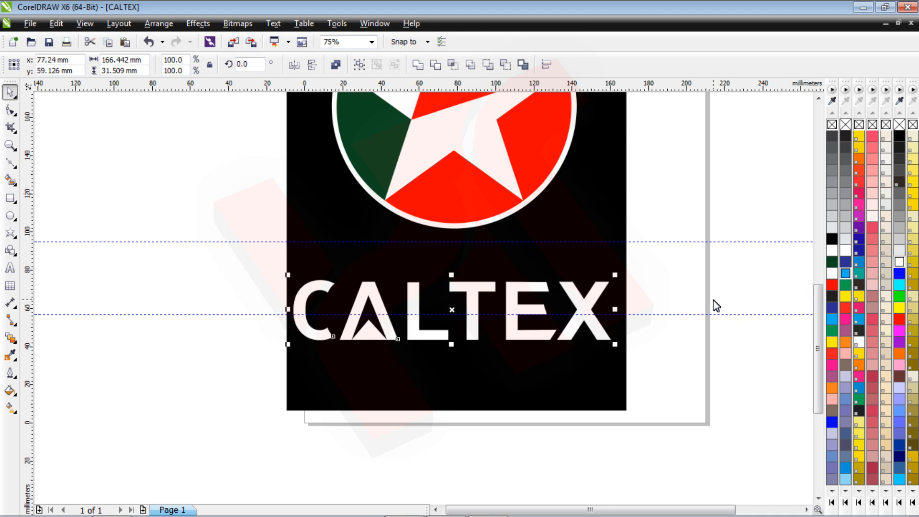
pyautogui.press('Right')
pyautogui.press('Right')
pyautogui.press('Right')
pyautogui.press('Right')
pyautogui.press('Right')
pyautogui.press('Right')
pyautogui.press('Right')
pyautogui.press('Right')
pyautogui.press('Right')
pyautogui.press('Right')
pyautogui.press('Right')
pyautogui.press('Right')
pyautogui.press('Right')
pyautogui.press('Right')
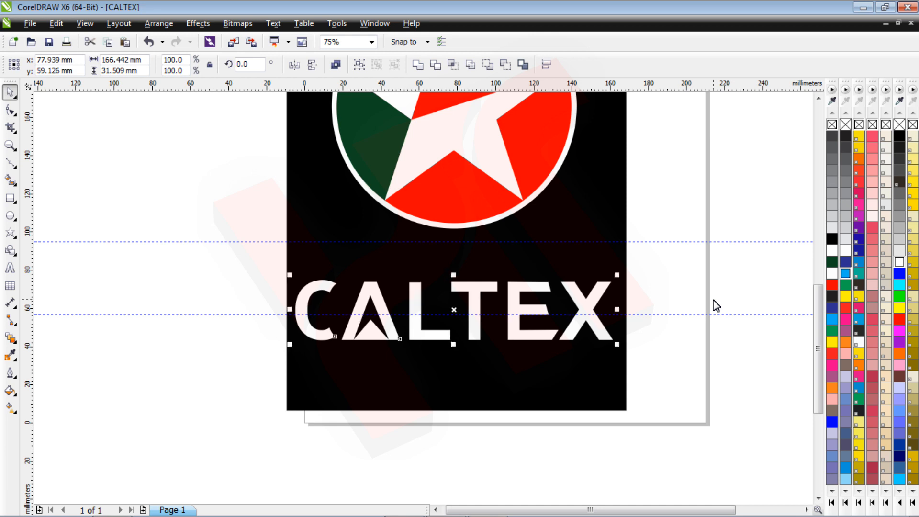
pyautogui.press('Up')
pyautogui.press('Up')
pyautogui.press('Up')
pyautogui.press('Up')
pyautogui.press('Up')
pyautogui.press('Up')
pyautogui.press('Up')
pyautogui.press('Up')
pyautogui.press('Up')
pyautogui.press('Up')
pyautogui.press('Up')
pyautogui.press('Up')
pyautogui.press('Up')
pyautogui.press('Up')
pyautogui.press('Up')
pyautogui.press('Up')
pyautogui.press('Up')
pyautogui.press('Up')
pyautogui.press('Up')
pyautogui.press('Up')
pyautogui.press('Up')
pyautogui.press('Up')
pyautogui.press('Up')
pyautogui.press('Up')
pyautogui.press('Up')
pyautogui.press('Up')
pyautogui.press('Up')
pyautogui.press('Up')
pyautogui.press('Up')
pyautogui.press('Up')
pyautogui.press('Up')
pyautogui.press('Up')
pyautogui.press('Up')
pyautogui.press('Up')
pyautogui.press('Up')
pyautogui.press('Up')
pyautogui.press('Up')
pyautogui.press('Up')
pyautogui.press('Up')
pyautogui.press('Up')
pyautogui.press('Up')
pyautogui.press('Up')
pyautogui.press('Up')
pyautogui.press('Up')
pyautogui.press('Up')
pyautogui.press('Up')
pyautogui.press('Up')
pyautogui.press('Up')
pyautogui.press('Up')
pyautogui.press('Up')
pyautogui.press('Up')
pyautogui.press('Up')
pyautogui.press('Up')
pyautogui.press('Up')
pyautogui.press('Up')
pyautogui.press('Up')
pyautogui.press('Up')
pyautogui.press('Up')
pyautogui.press('Up')
pyautogui.press('Up')
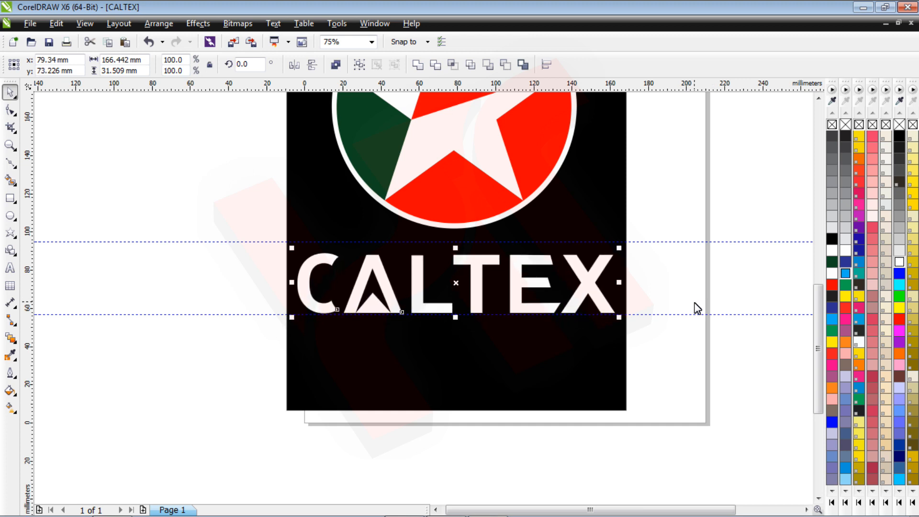
pyautogui.click(112, 206)
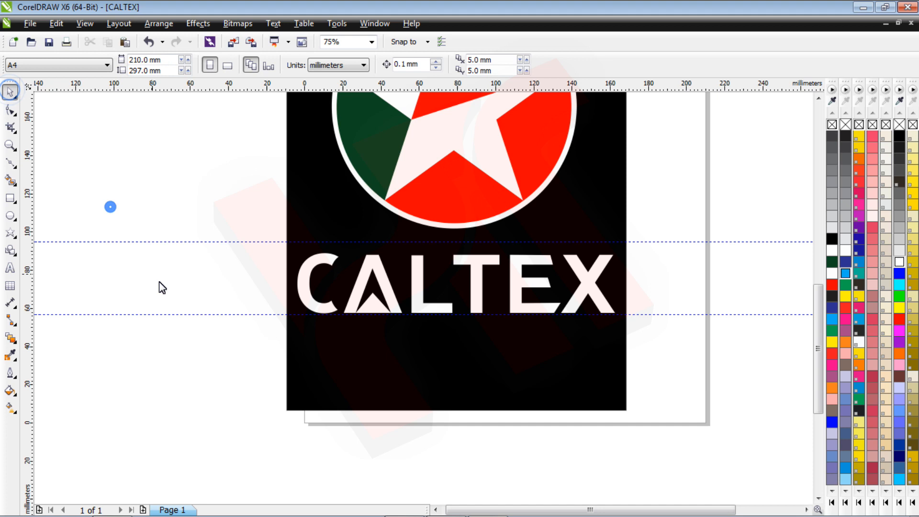
# - Delete the two horizontal guidelines that cross the lettering
pyautogui.click(184, 242)
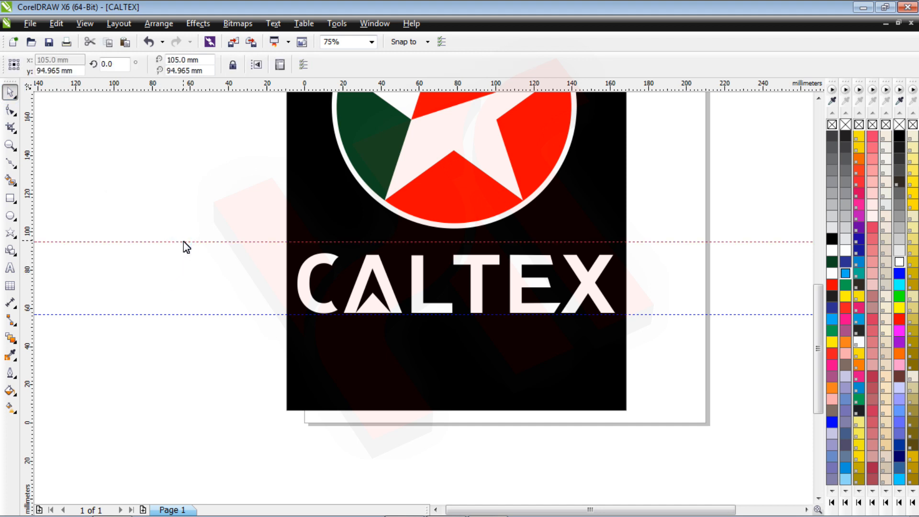
pyautogui.rightClick(184, 241)
pyautogui.click(214, 154)
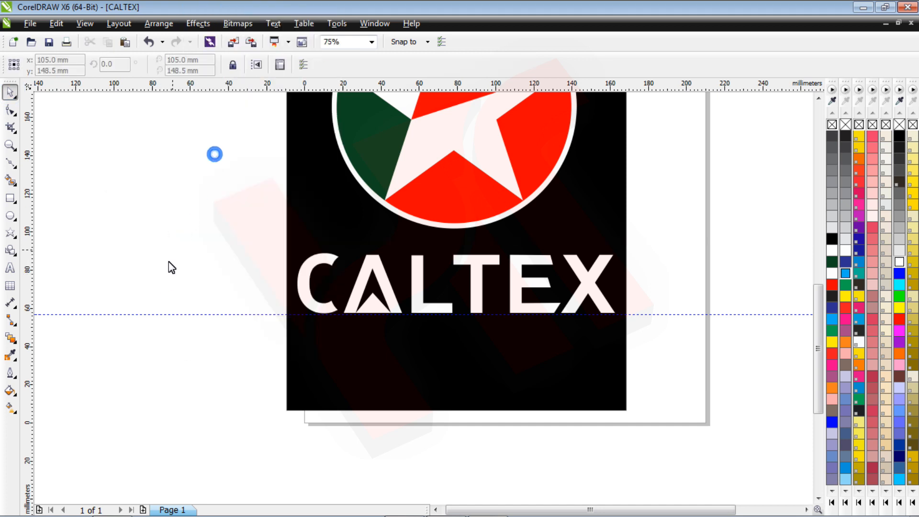
pyautogui.click(176, 314)
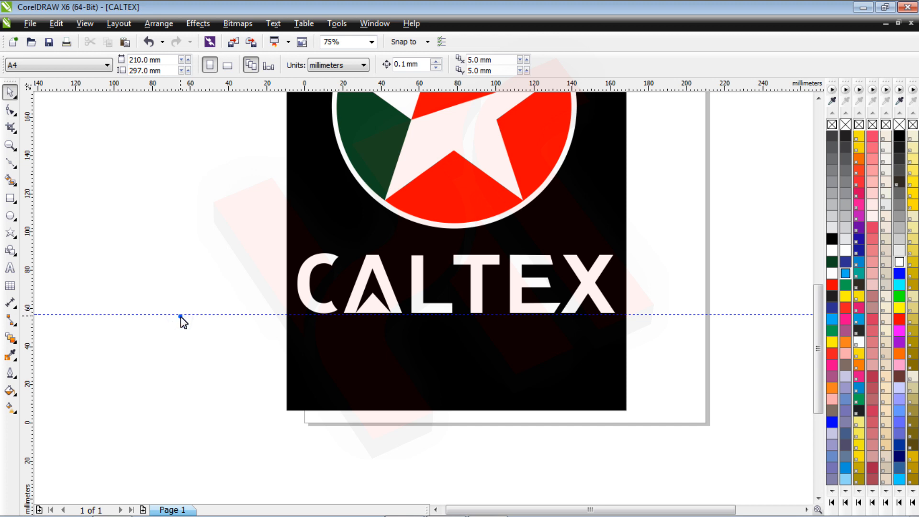
pyautogui.click(180, 315)
pyautogui.rightClick(180, 316)
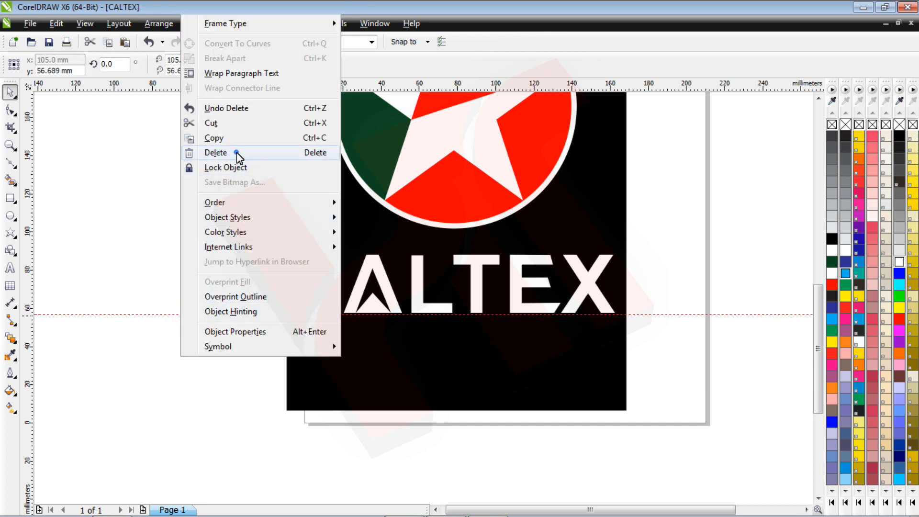
pyautogui.click(236, 153)
# - Delete the remaining vertical guideline outside the page
pyautogui.scroll(-2, 169, 272)
pyautogui.scroll(-1, 165, 268)
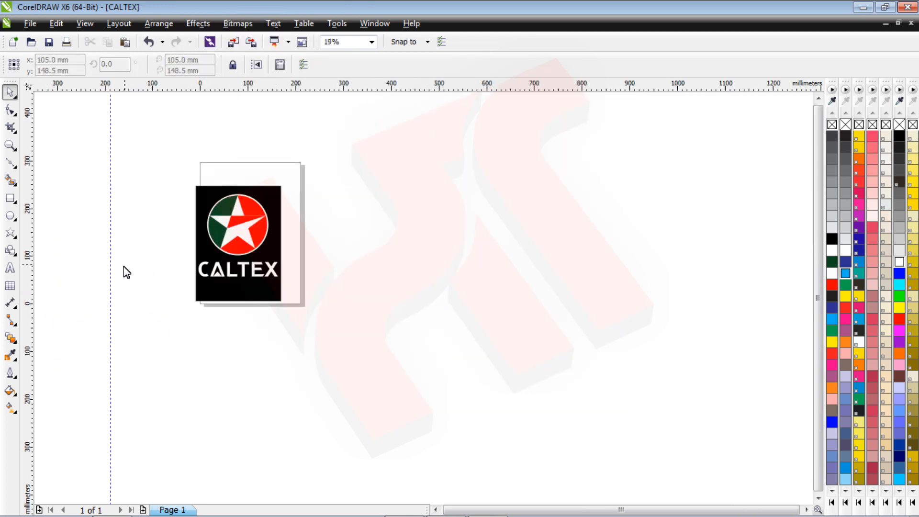
pyautogui.click(111, 276)
pyautogui.rightClick(113, 273)
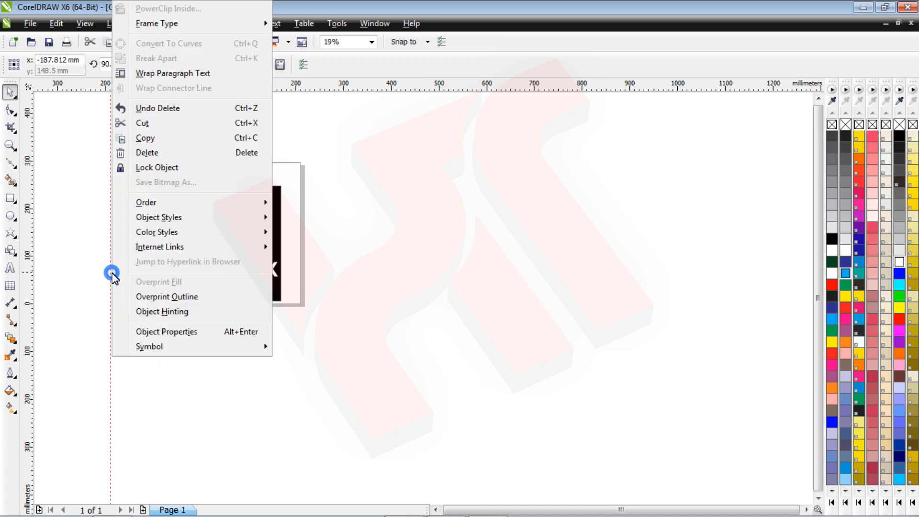
pyautogui.click(155, 153)
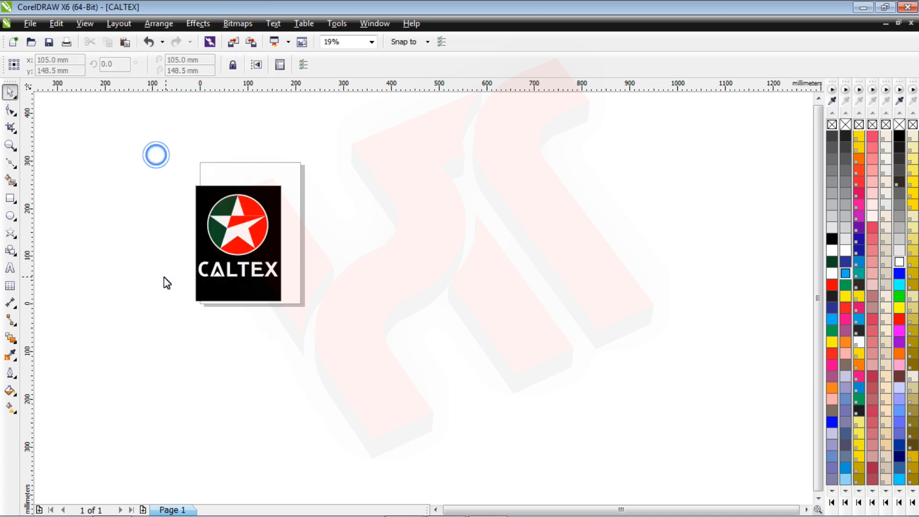
# - Shorten the black rectangle from its lower edge to a height of about 216.5 mm
pyautogui.scroll(2, 164, 278)
pyautogui.click(430, 378)
pyautogui.moveTo(473, 411); pyautogui.dragTo(473, 374)
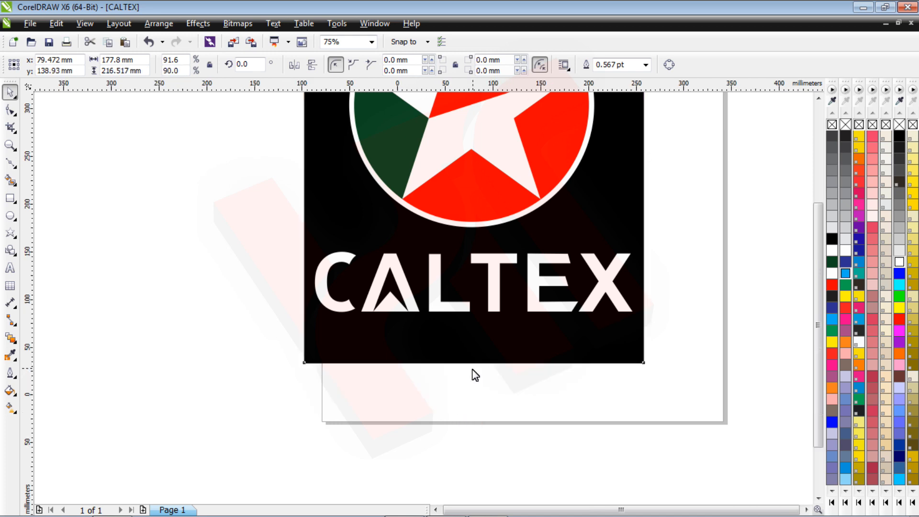
# - Group the black rectangle, emblem and lettering, and move the group to the middle of the A4 page
pyautogui.scroll(-4, 472, 373)
pyautogui.click(287, 273)
pyautogui.moveTo(304, 206); pyautogui.dragTo(582, 406)
pyautogui.click(359, 65)
pyautogui.click(361, 195)
pyautogui.moveTo(476, 321); pyautogui.dragTo(492, 316)
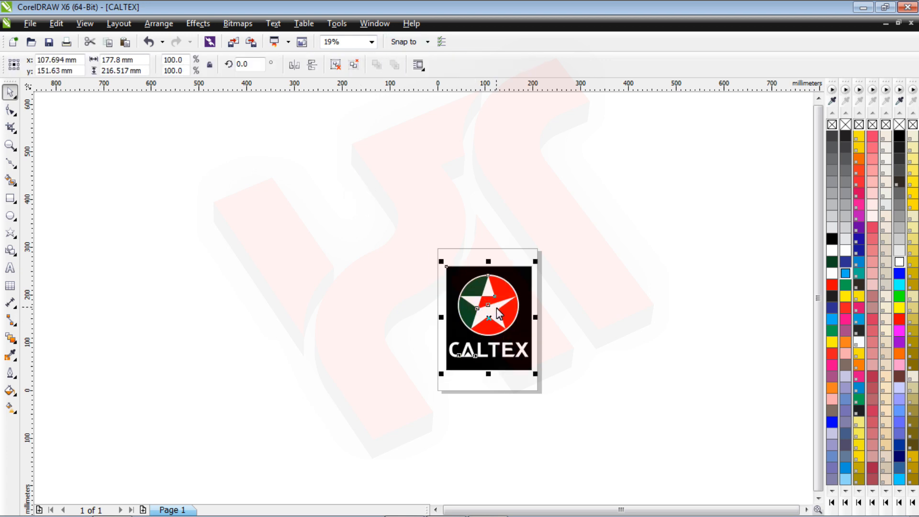
# - Frame the whole page closely in the view and deselect the logo to check the finished design
pyautogui.scroll(3, 497, 309)
pyautogui.scroll(-1, 498, 311)
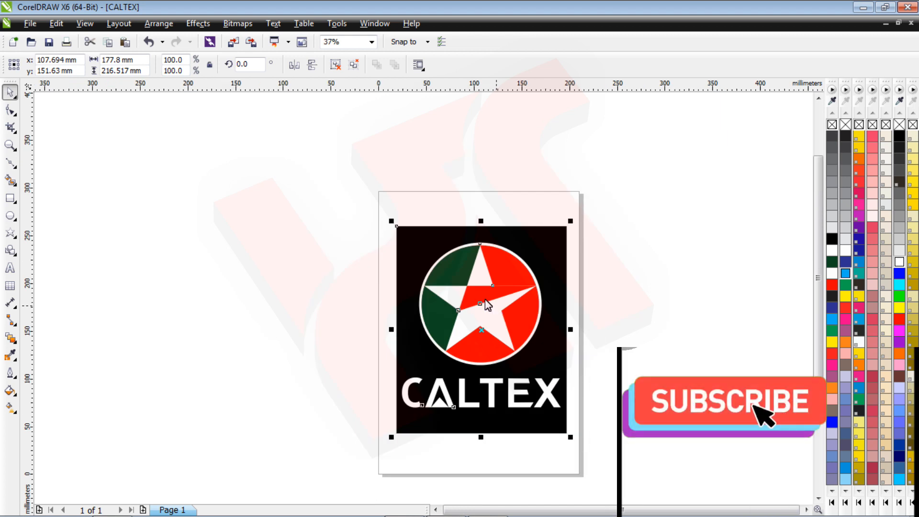
pyautogui.click(5, 145)
pyautogui.moveTo(337, 173); pyautogui.dragTo(602, 495)
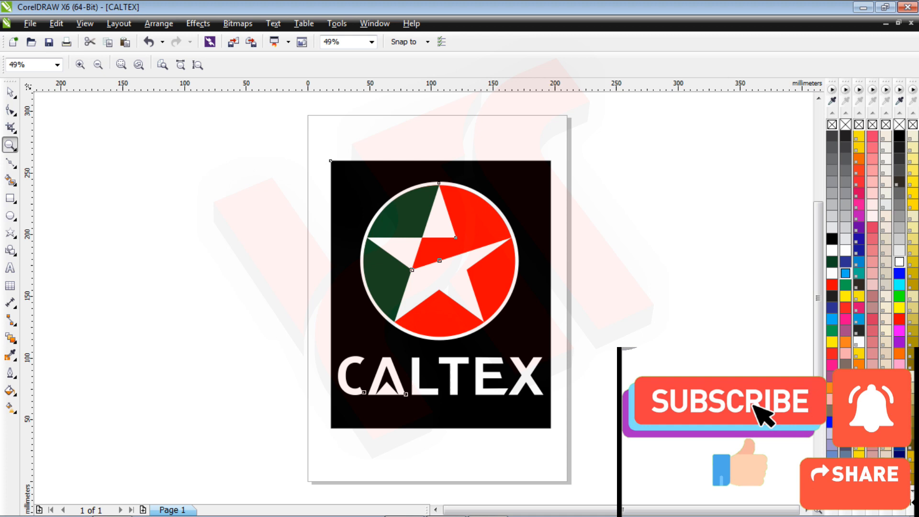
pyautogui.click(10, 91)
pyautogui.click(111, 195)
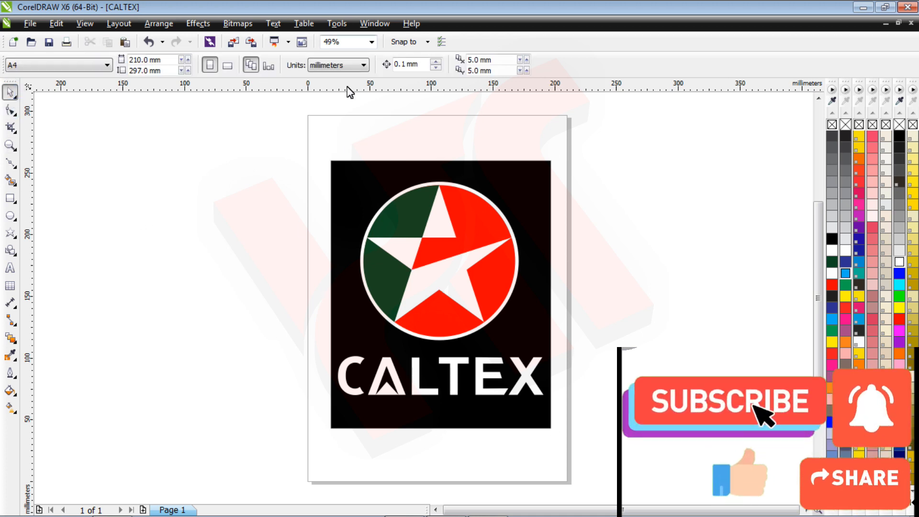